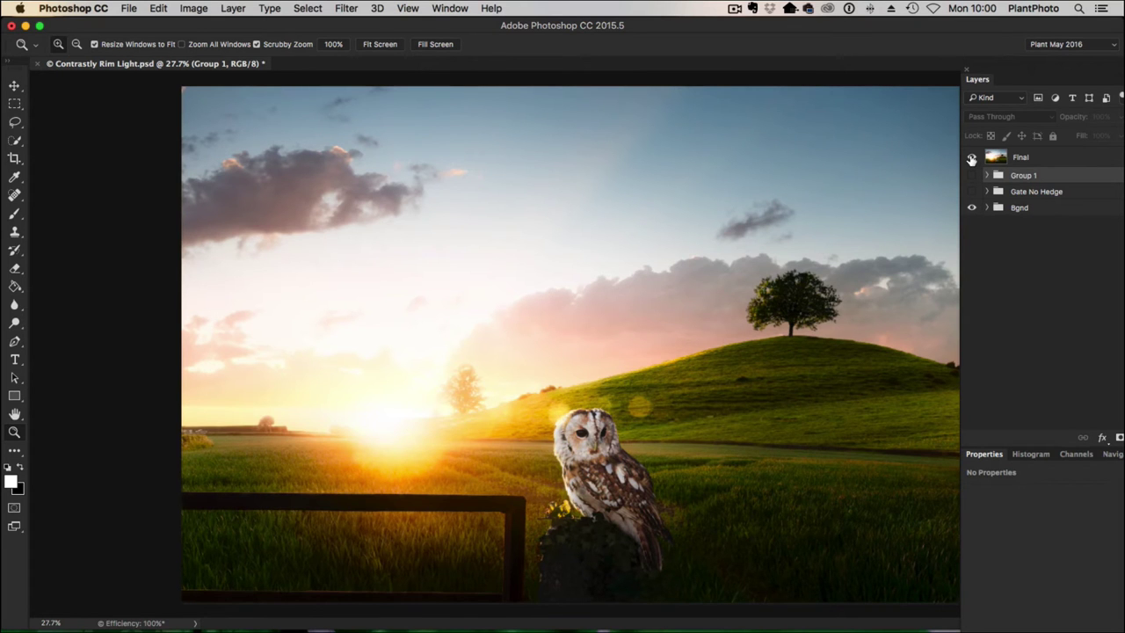
- Hide the Final layer, turn on Gate No Hedge, then show Final again
left_click(971, 158)
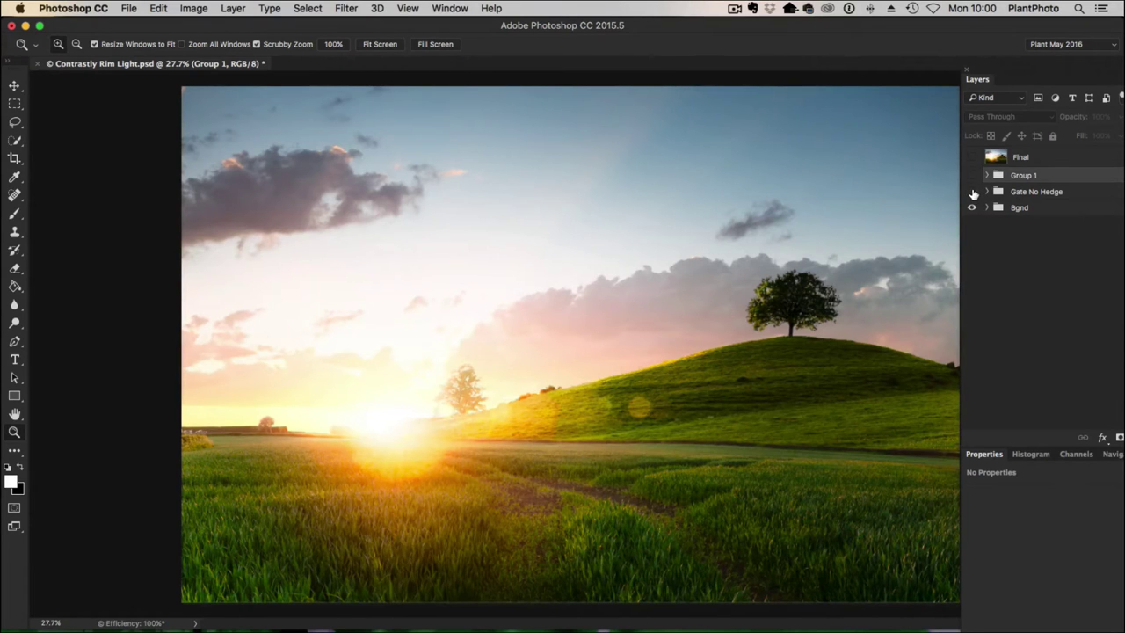
left_click(972, 191)
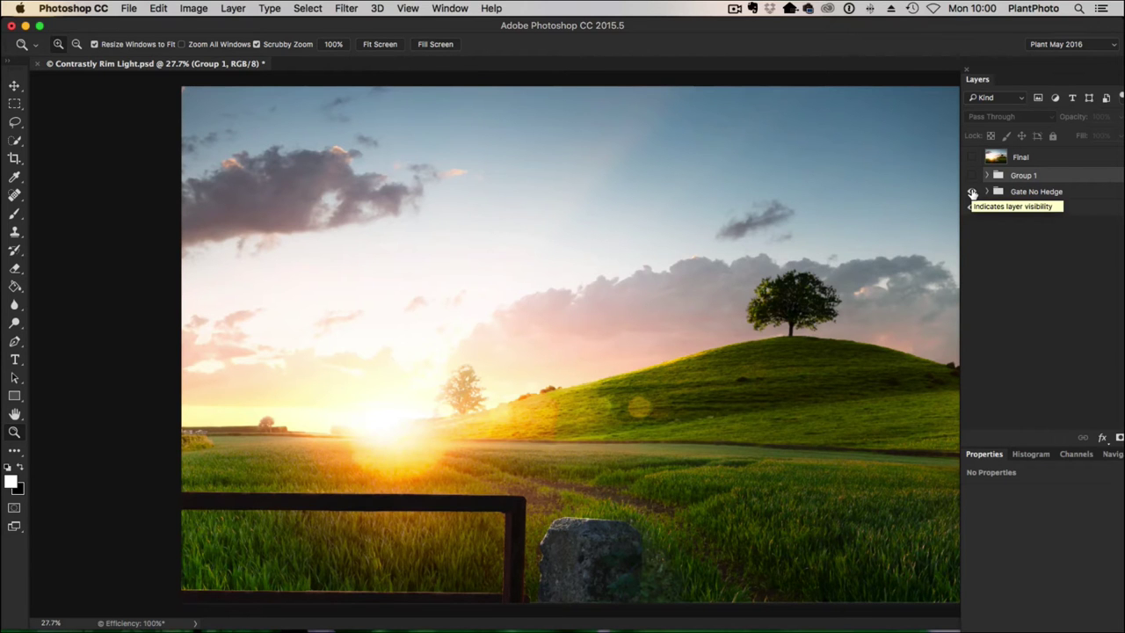
left_click(971, 158)
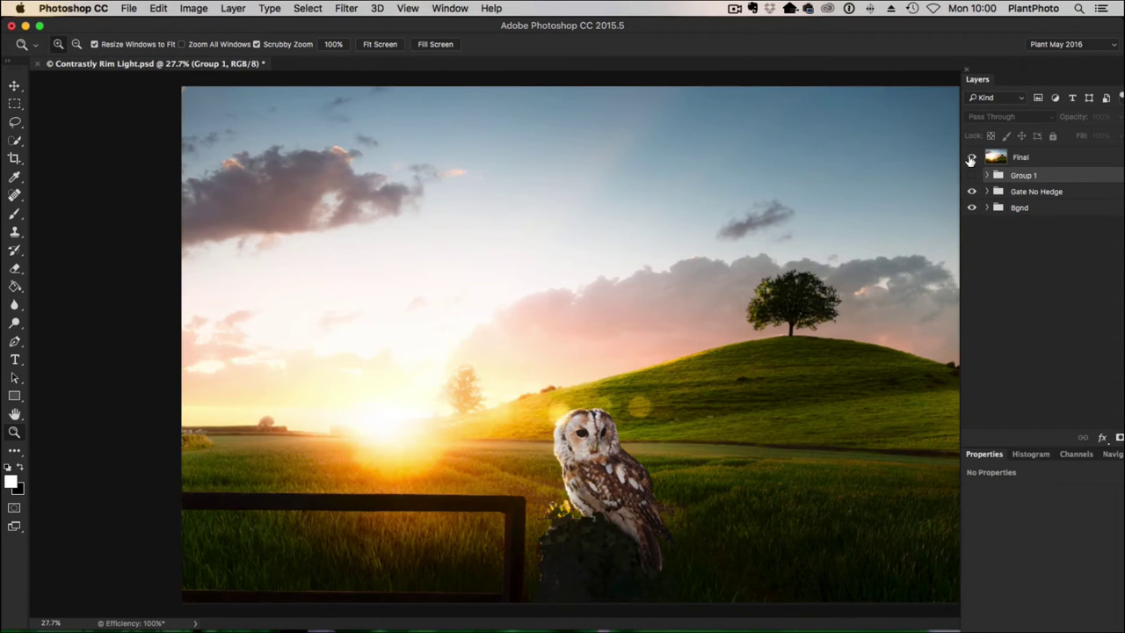
- Toggle the Final layer off and back on so the owl reappears over the scene
left_click(971, 158)
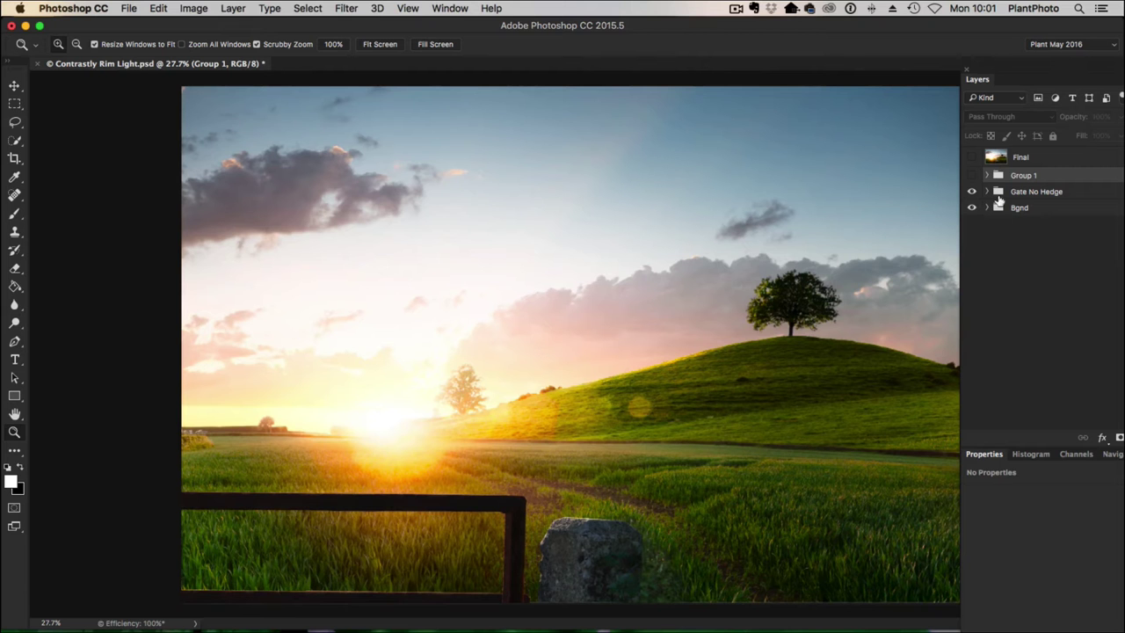
left_click(971, 156)
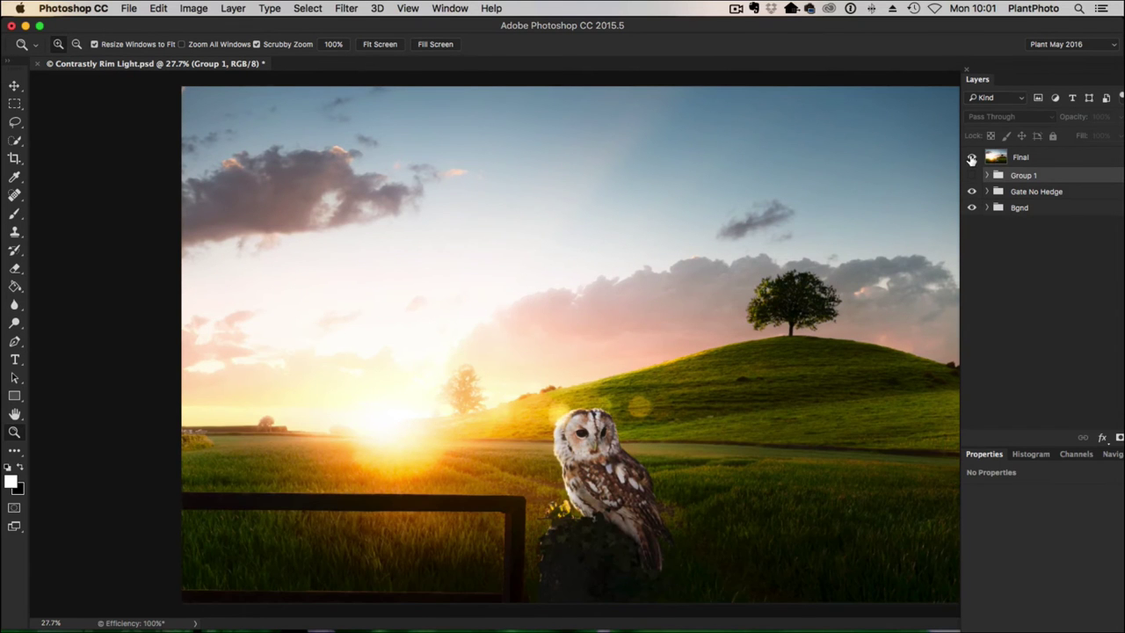
- Zoom in closer on the owl, then zoom back out to view the whole image
left_click(580, 476)
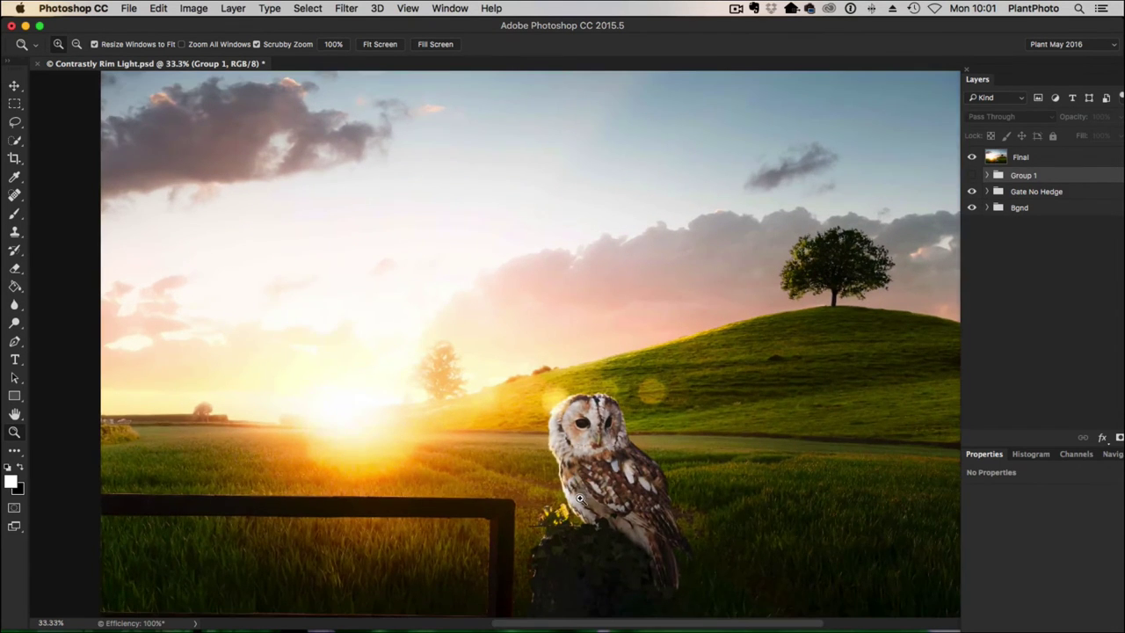
left_click(580, 497)
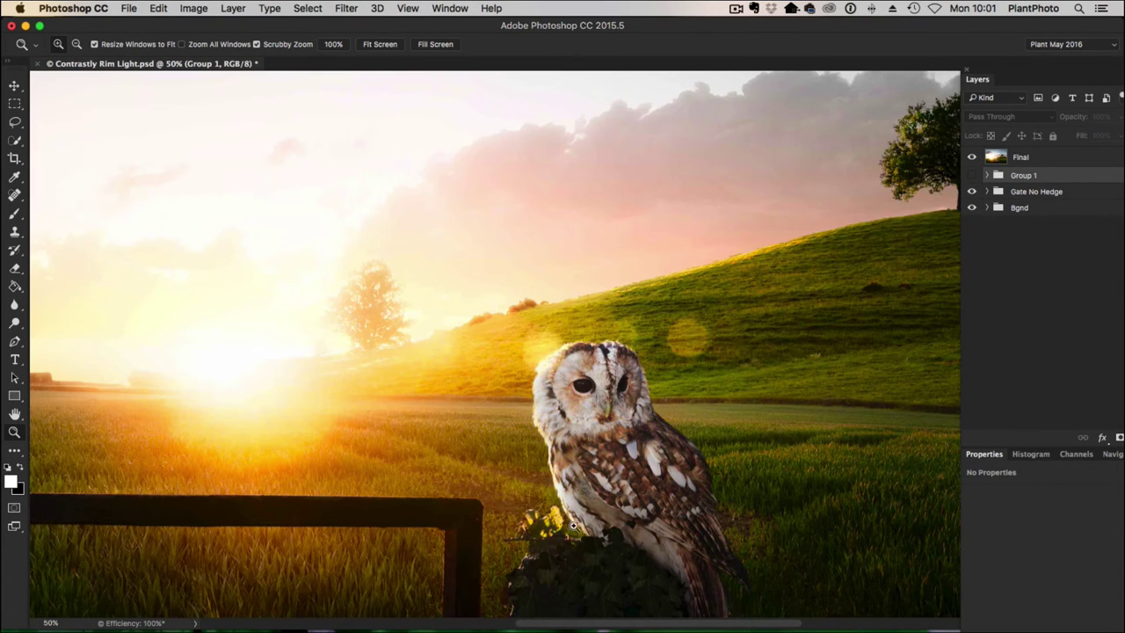
left_click_drag(563, 524, 524, 463)
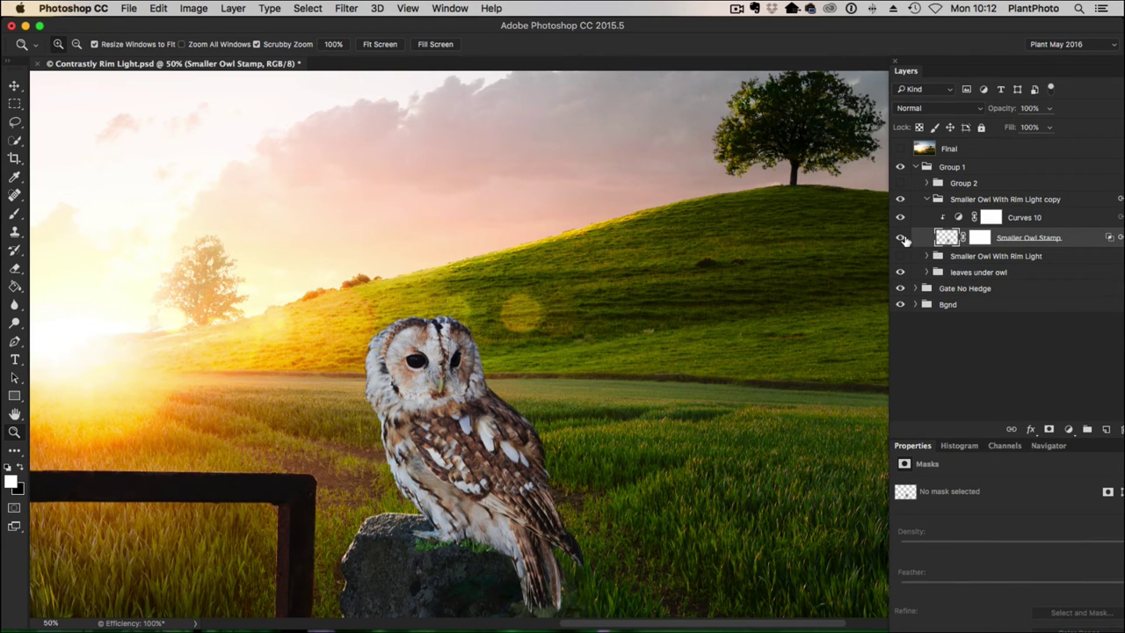
- Compare Smaller Owl Stamp with its visibility toggled, then open its Layer Style dialog
left_click(898, 240)
left_click(898, 240)
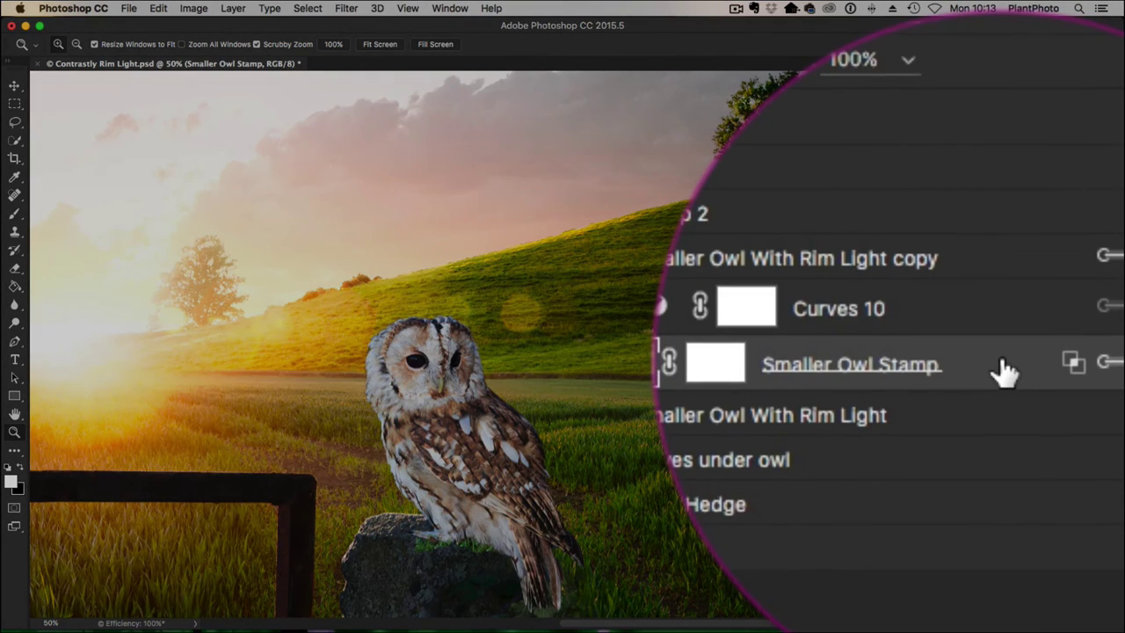
double_click(1080, 237)
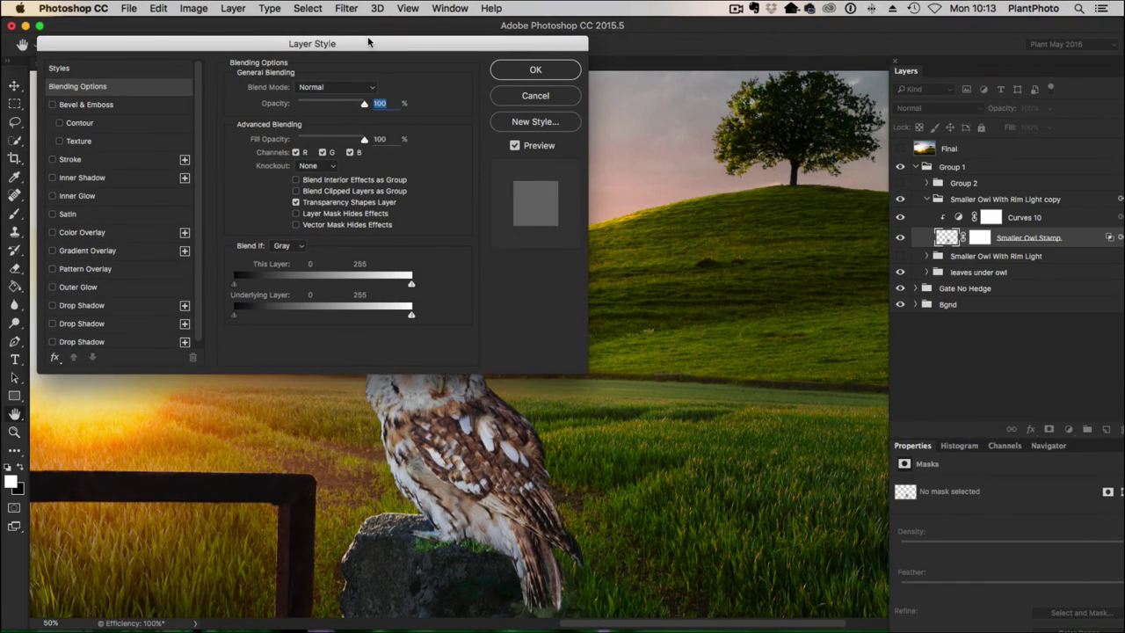
left_click_drag(368, 41, 368, 34)
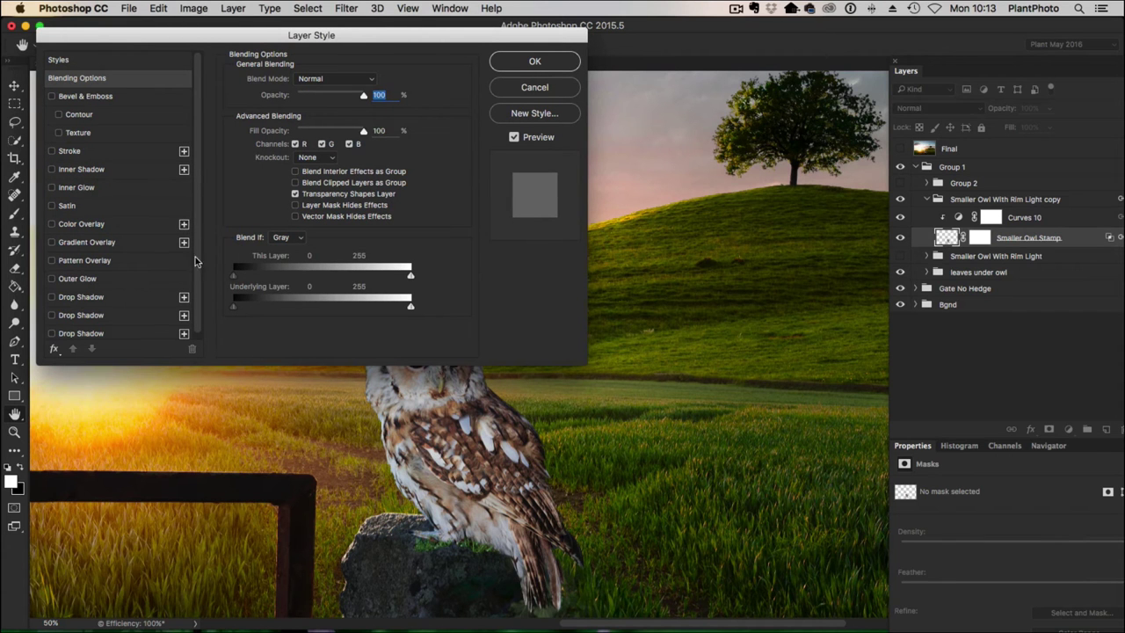
scroll(196, 264, "down", 1)
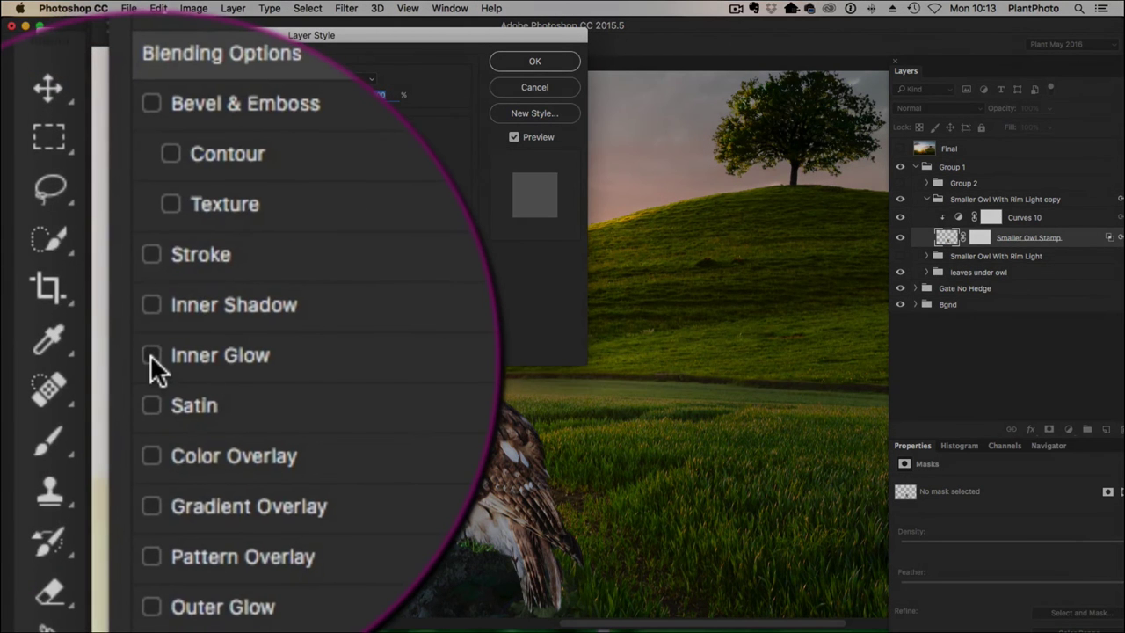
- Enable Inner Glow on Smaller Owl Stamp in Color Dodge mode at 100% opacity
left_click(151, 355)
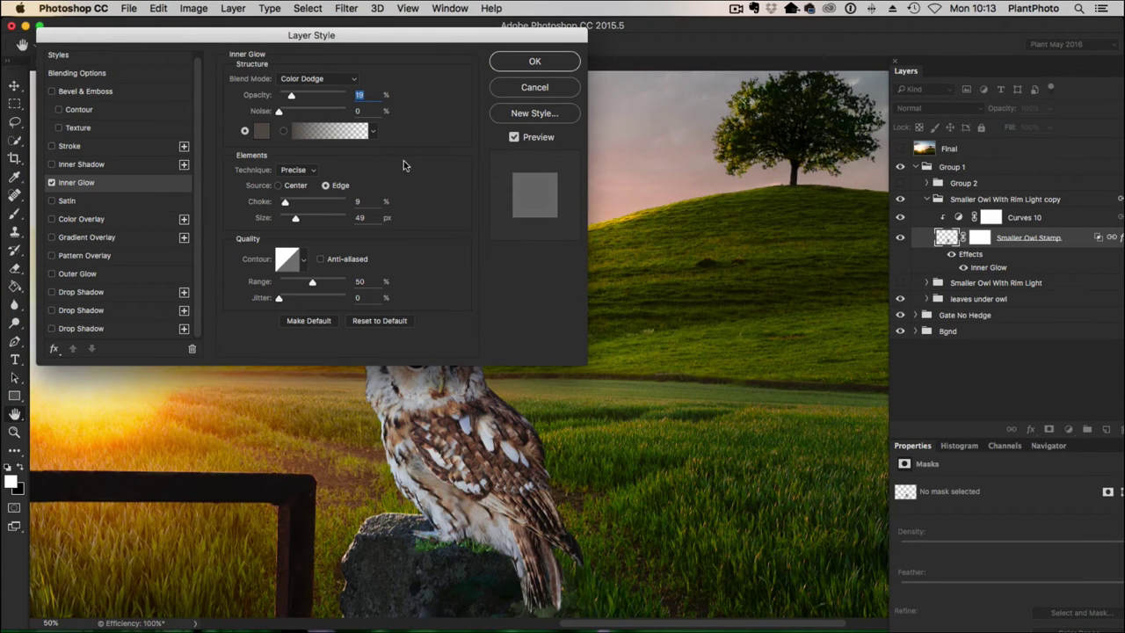
left_click(326, 82)
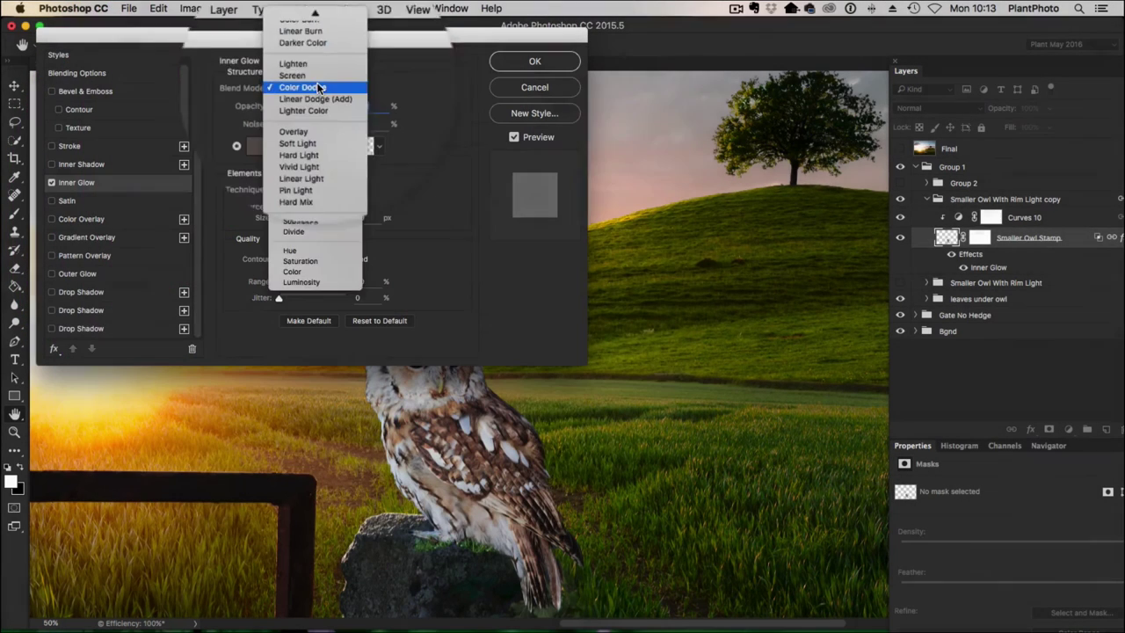
left_click(319, 87)
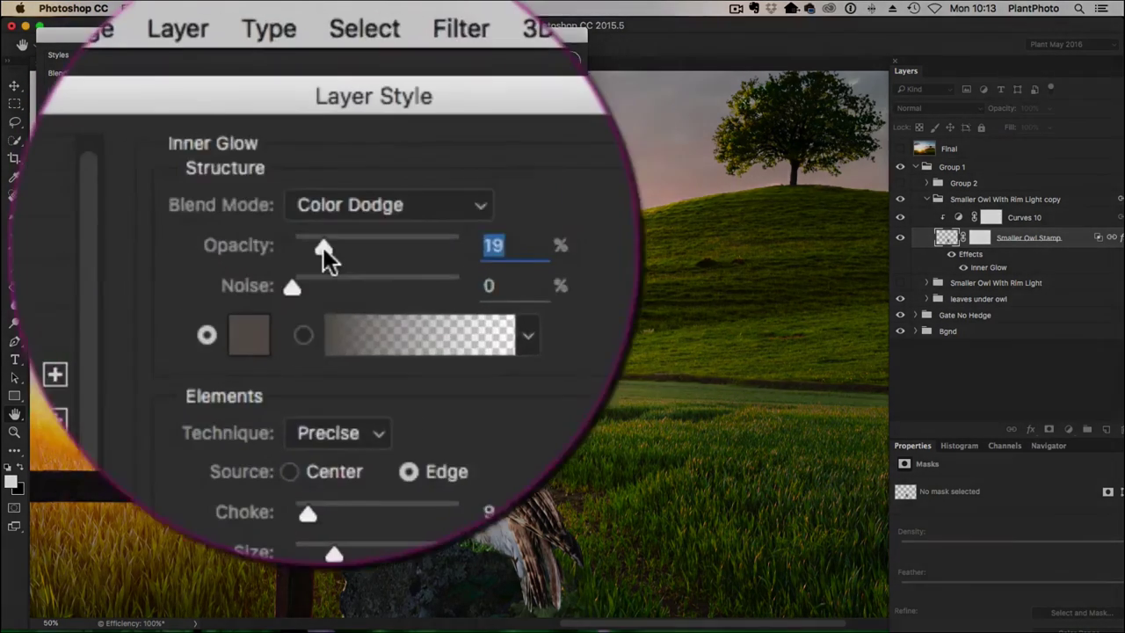
mouse_move(292, 95)
left_mouse_down()
mouse_move(348, 97)
mouse_move(298, 102)
left_mouse_up()
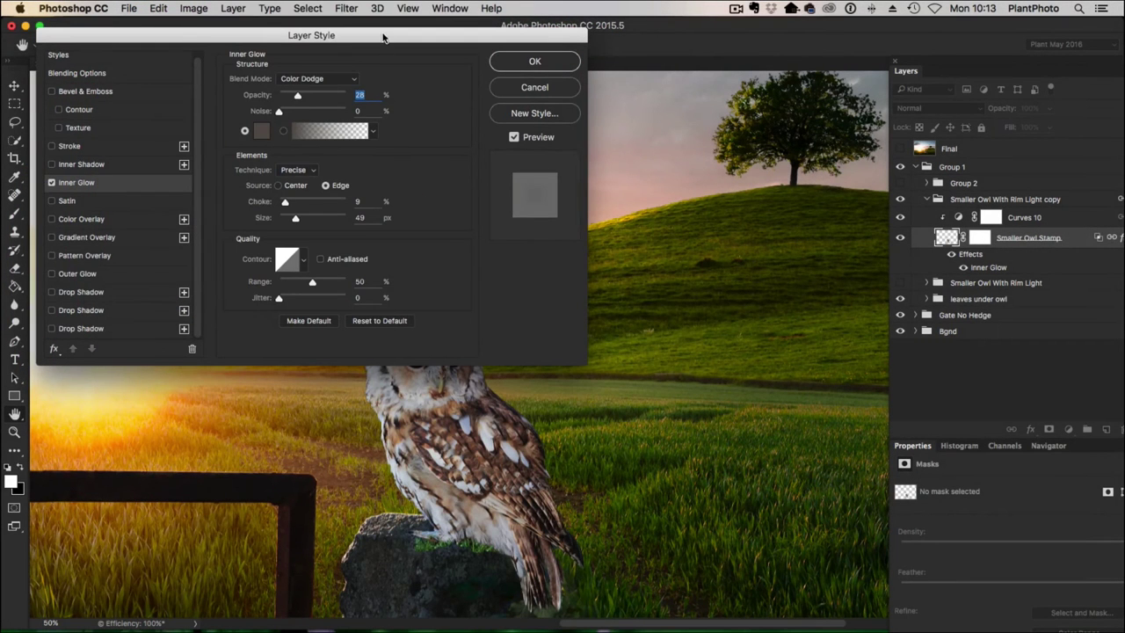
left_click_drag(385, 38, 869, 16)
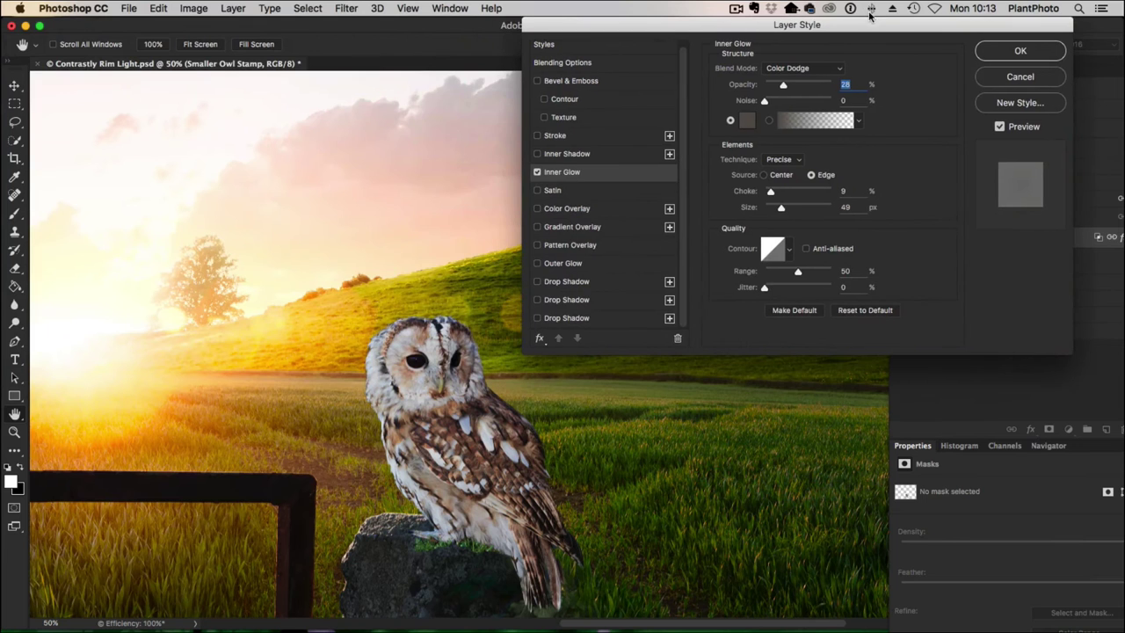
left_click_drag(784, 87, 847, 88)
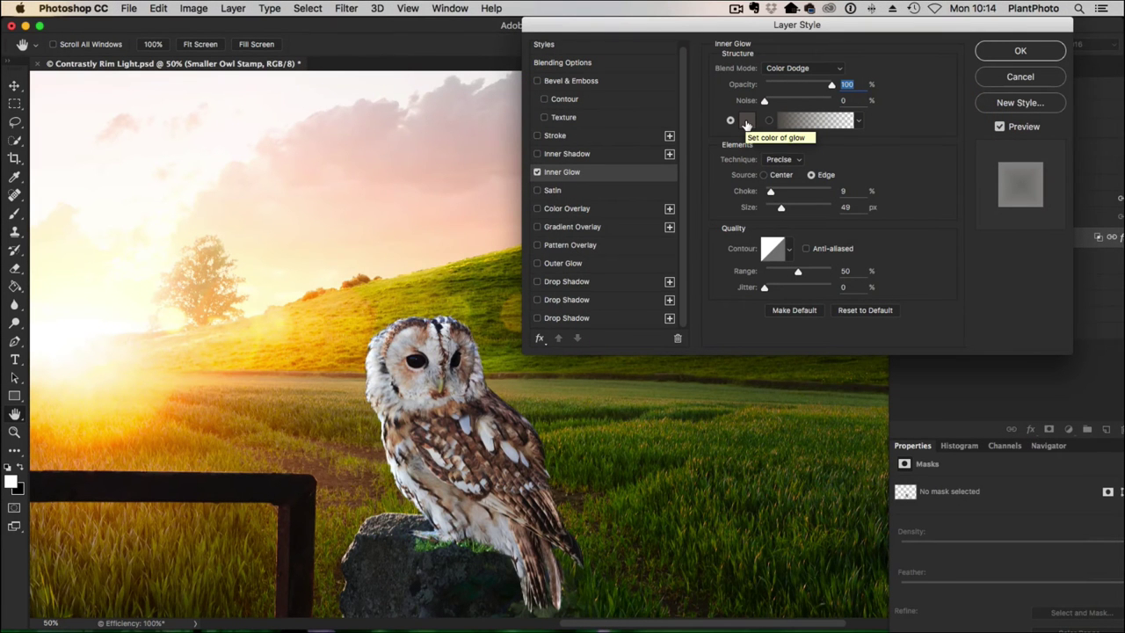
- Sample warm tones from the scene, then settle the glow colour on dark golden #7b6601
left_click(746, 125)
left_click_drag(686, 168, 839, 72)
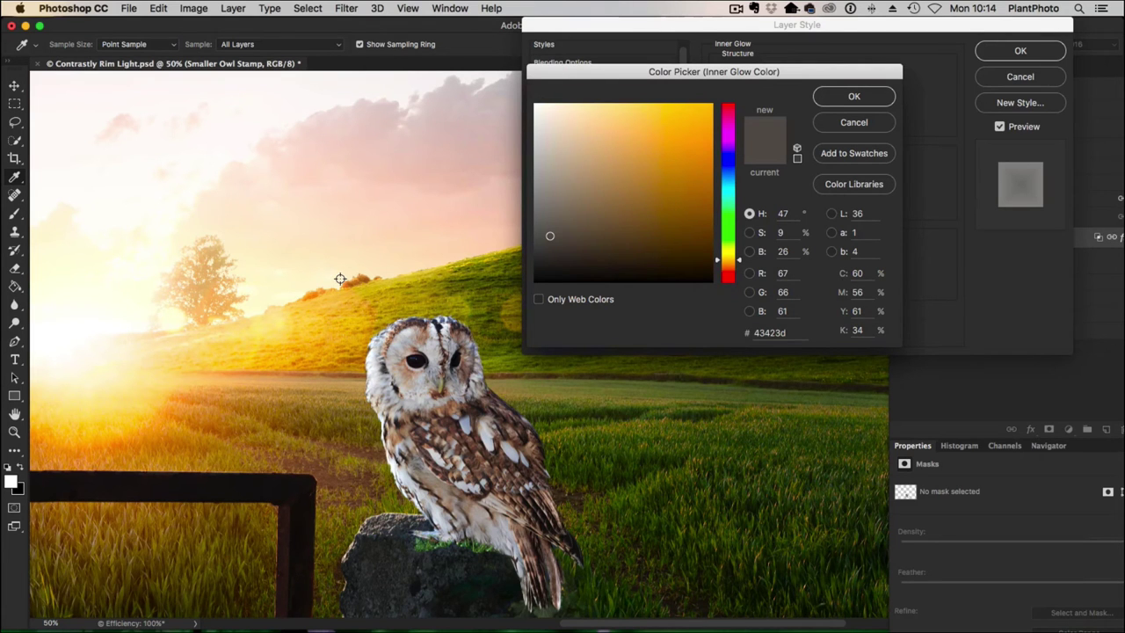
left_click(251, 331)
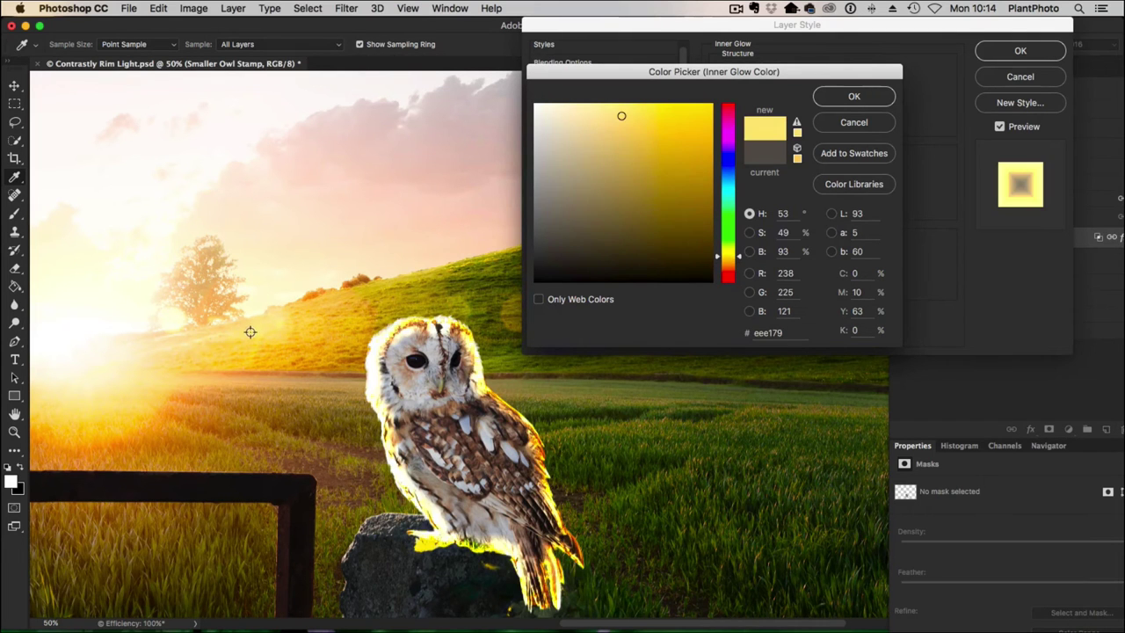
left_click(143, 349)
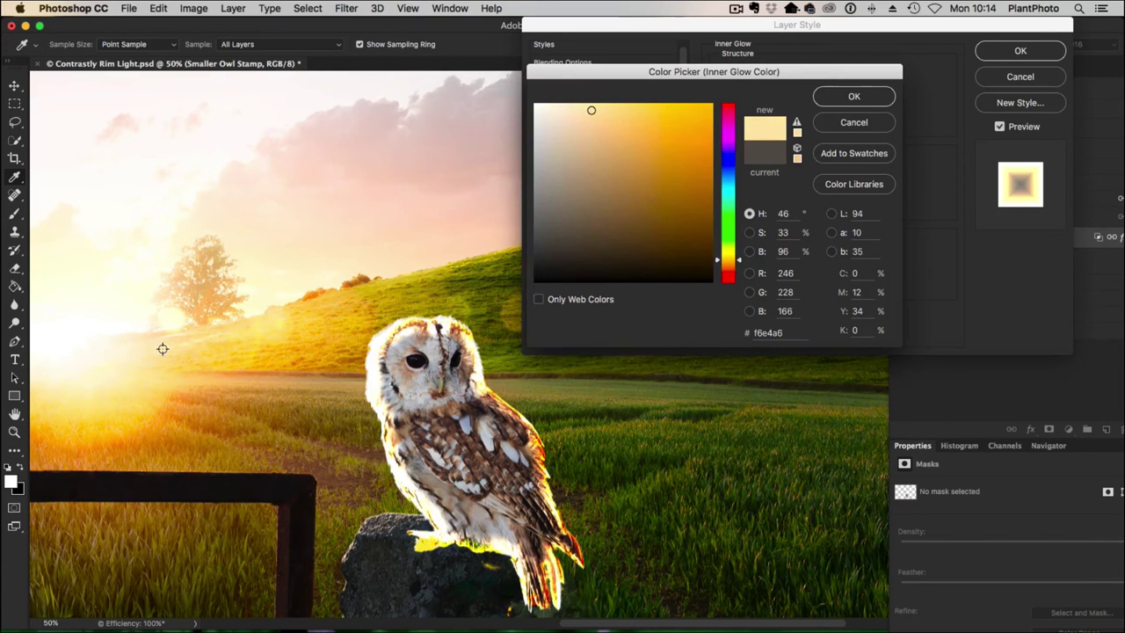
left_click(163, 348)
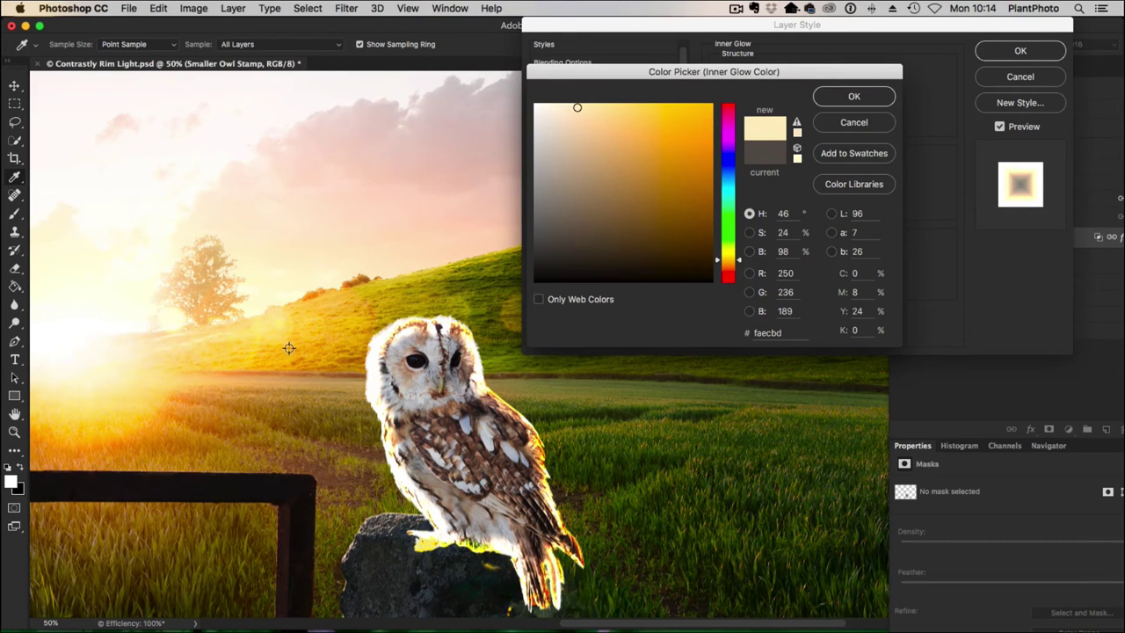
left_click(290, 347)
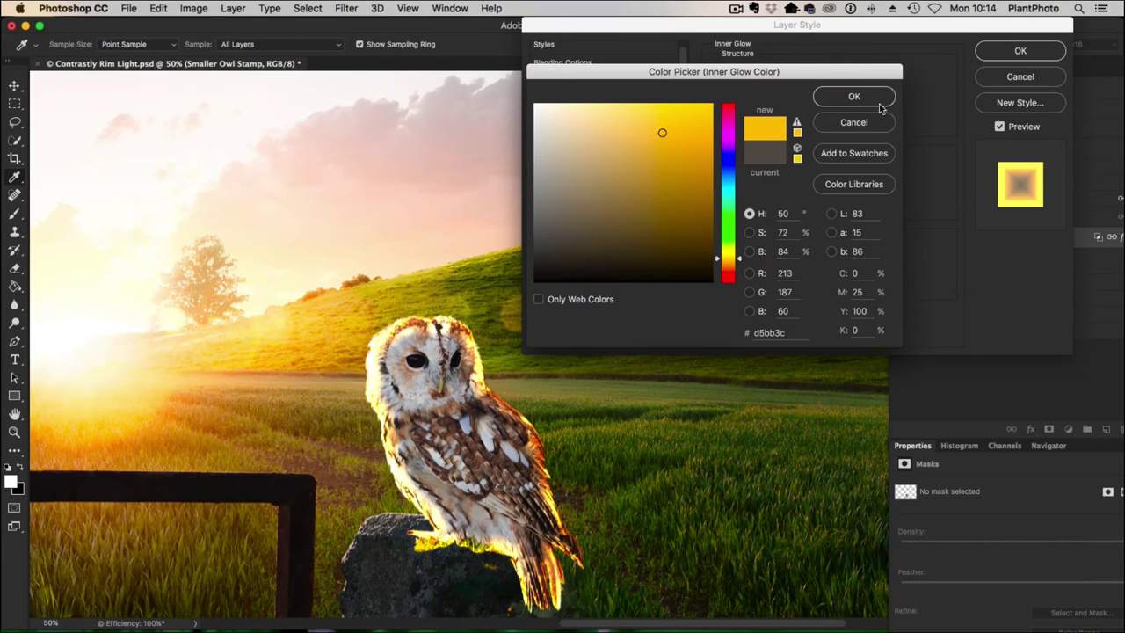
left_click_drag(662, 131, 654, 103)
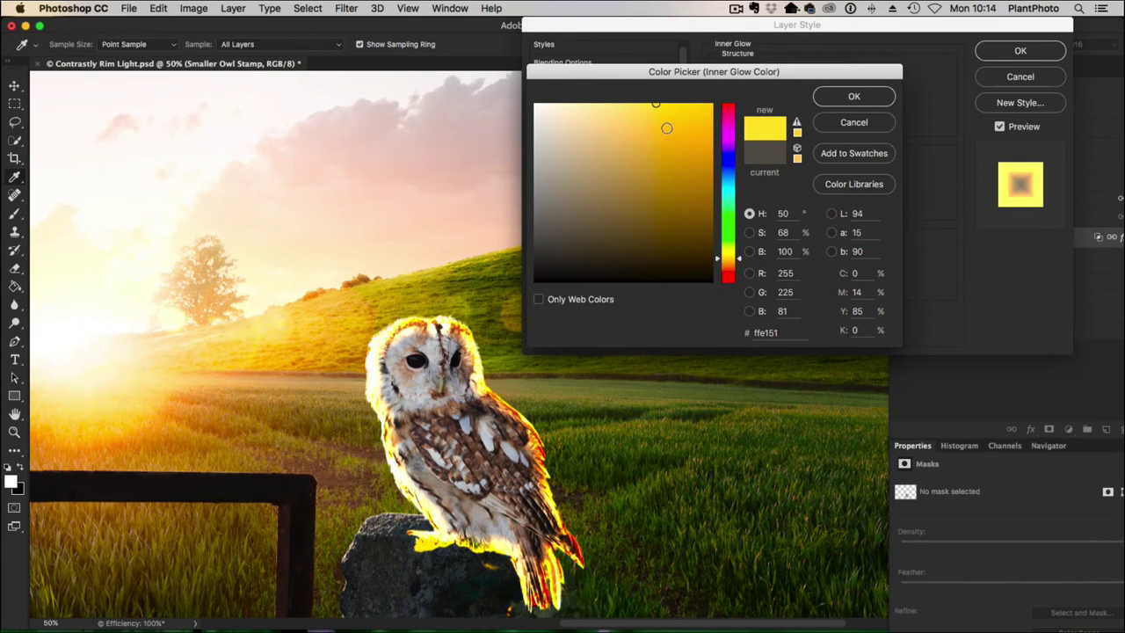
mouse_move(700, 170)
left_mouse_down()
mouse_move(694, 196)
mouse_move(712, 198)
mouse_move(713, 213)
mouse_move(712, 197)
mouse_move(712, 231)
mouse_move(712, 131)
mouse_move(712, 197)
left_mouse_up()
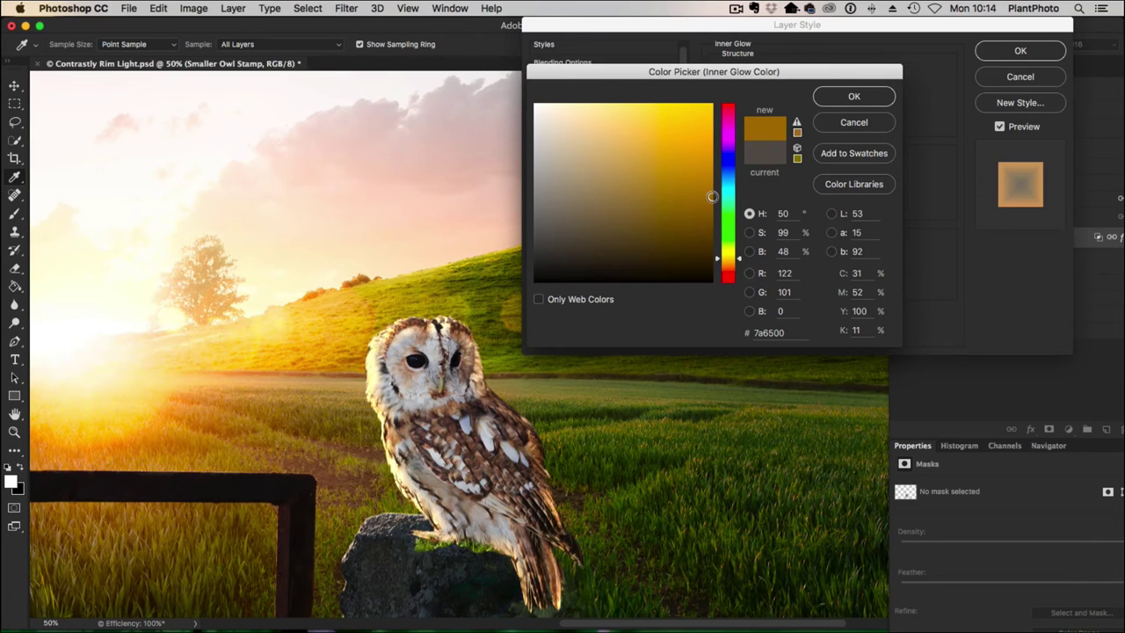
left_click_drag(712, 197, 710, 195)
- Confirm the amber colour and set the Inner Glow to 10% choke and 57 px size
left_click(865, 97)
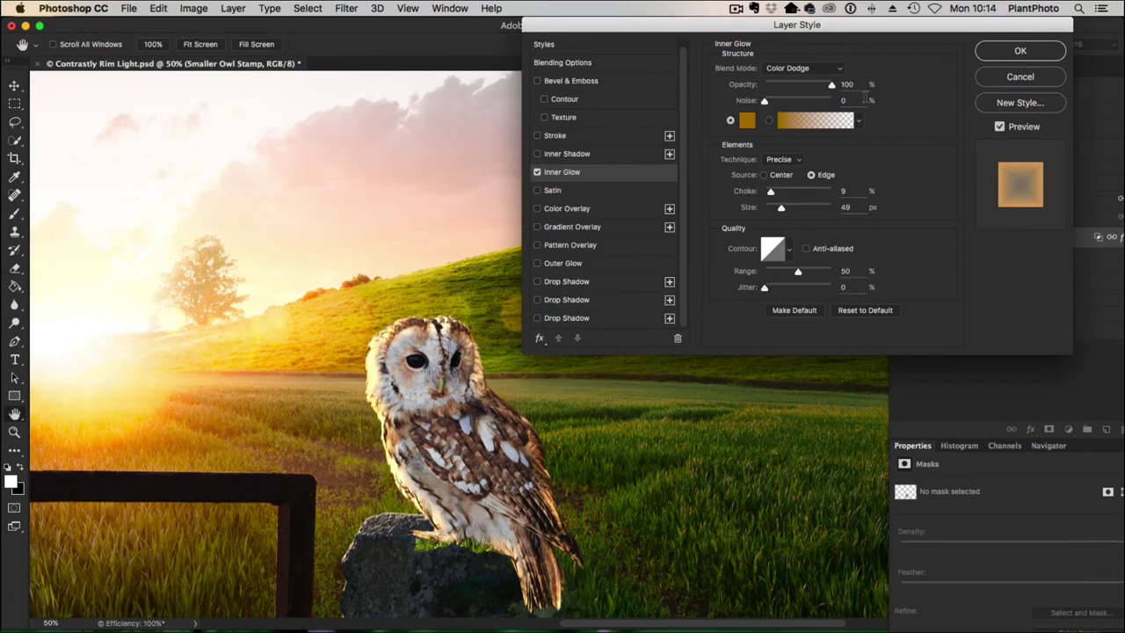
mouse_move(771, 191)
left_mouse_down()
mouse_move(797, 220)
mouse_move(765, 219)
mouse_move(805, 222)
mouse_move(798, 192)
mouse_move(785, 193)
mouse_move(804, 193)
mouse_move(770, 194)
mouse_move(797, 207)
mouse_move(776, 207)
left_mouse_up()
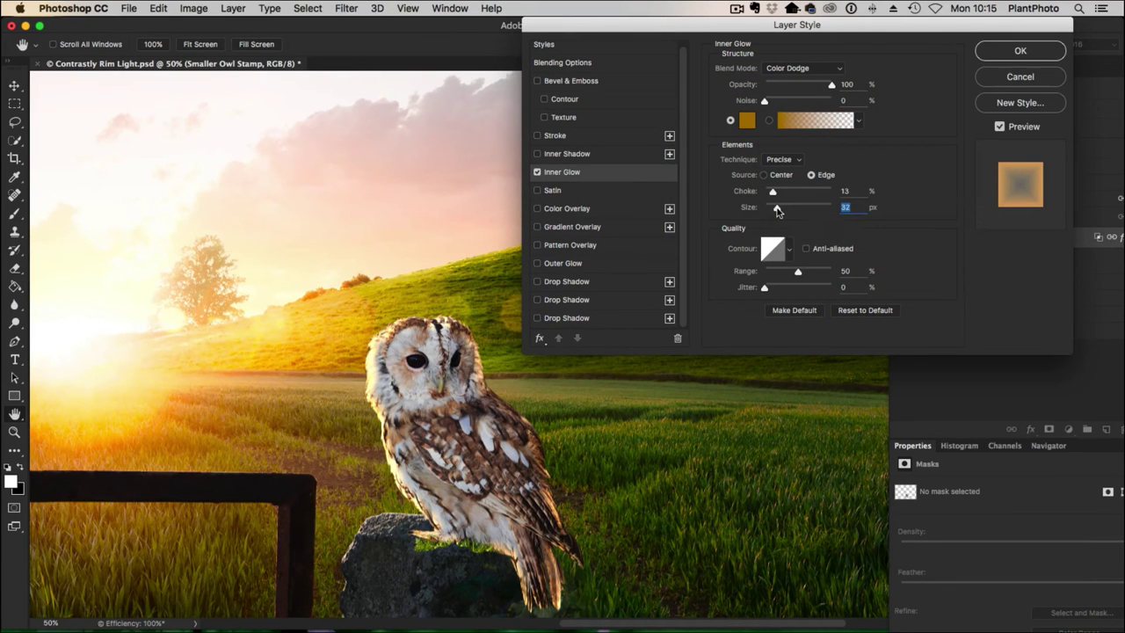
left_click_drag(776, 208, 782, 211)
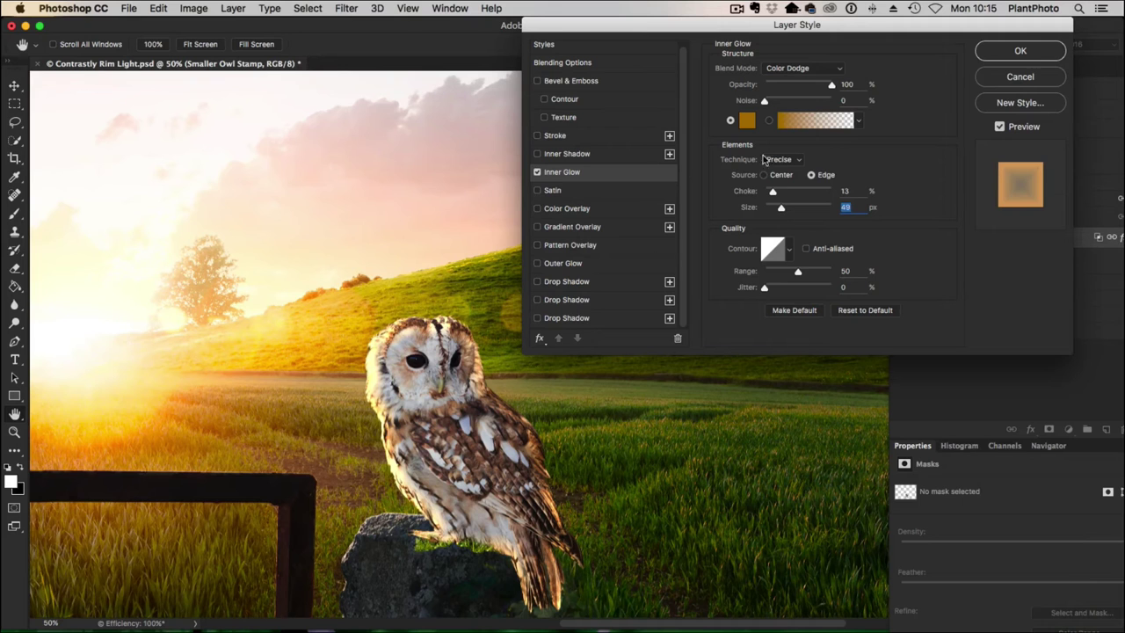
left_click_drag(782, 207, 770, 194)
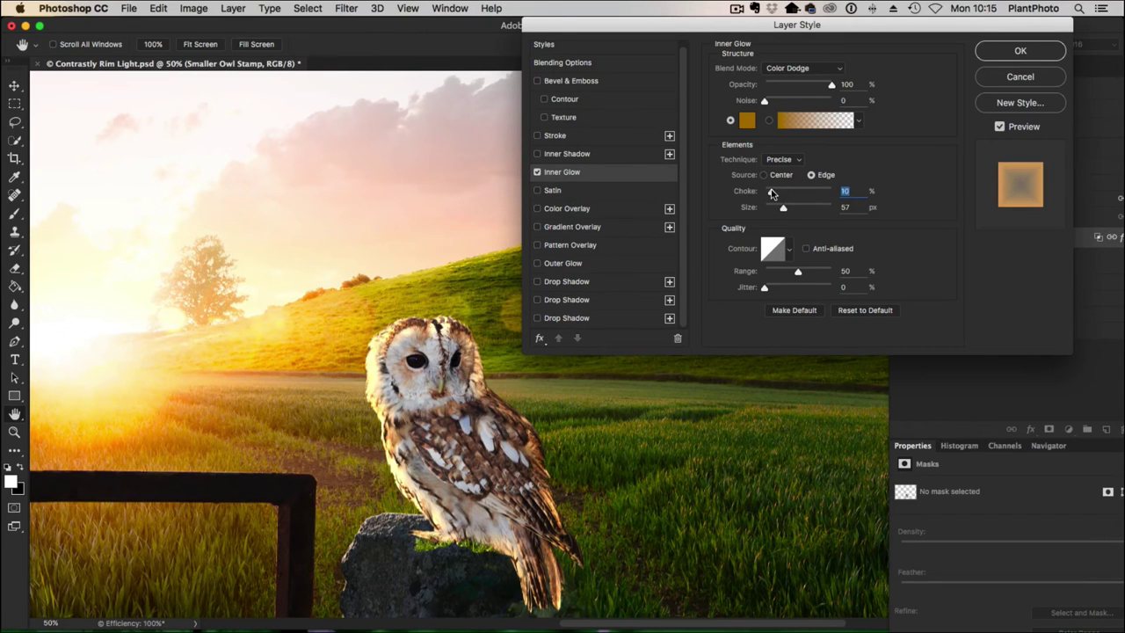
- Preview the Linear, curved, comb, cone and valley contour presets on the glow
left_click(789, 255)
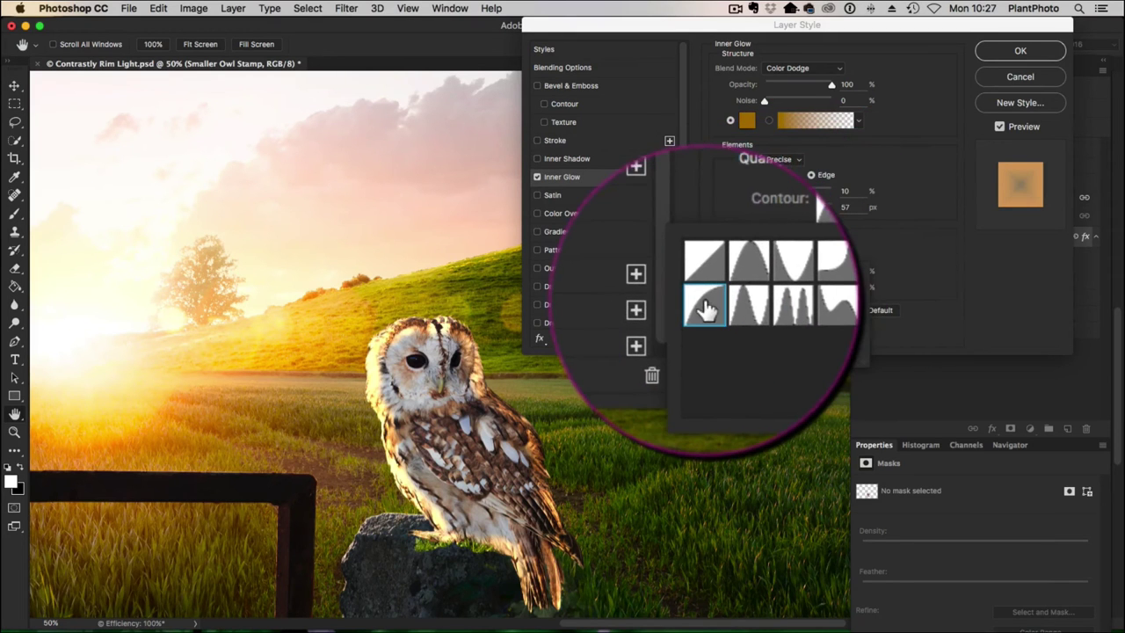
left_click(705, 307)
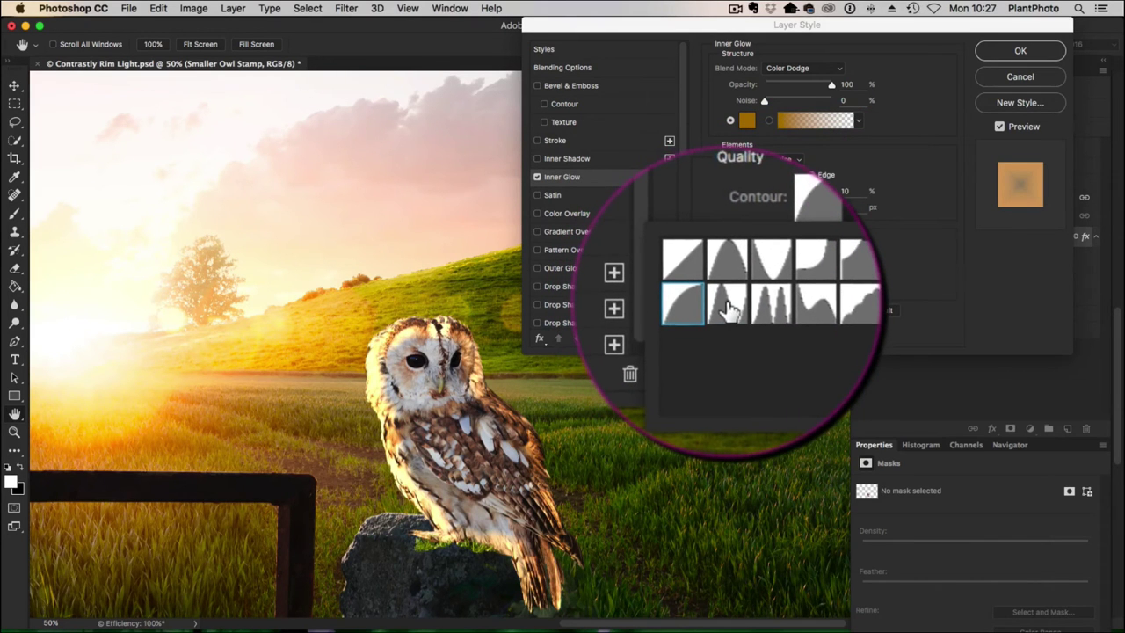
left_click(727, 304)
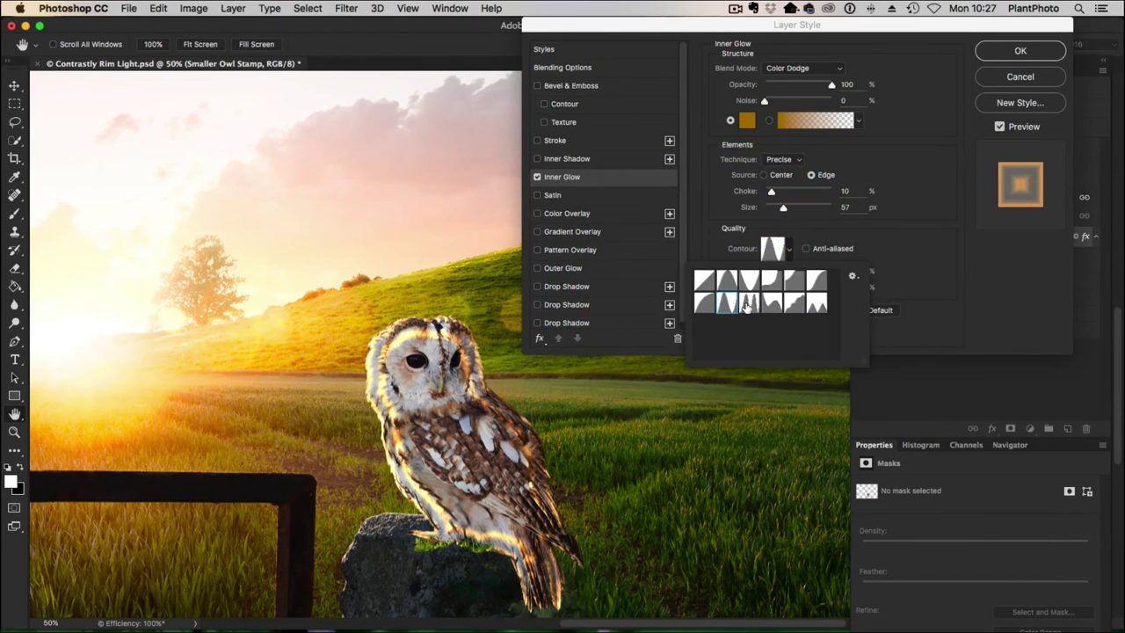
left_click(747, 305)
left_click(707, 283)
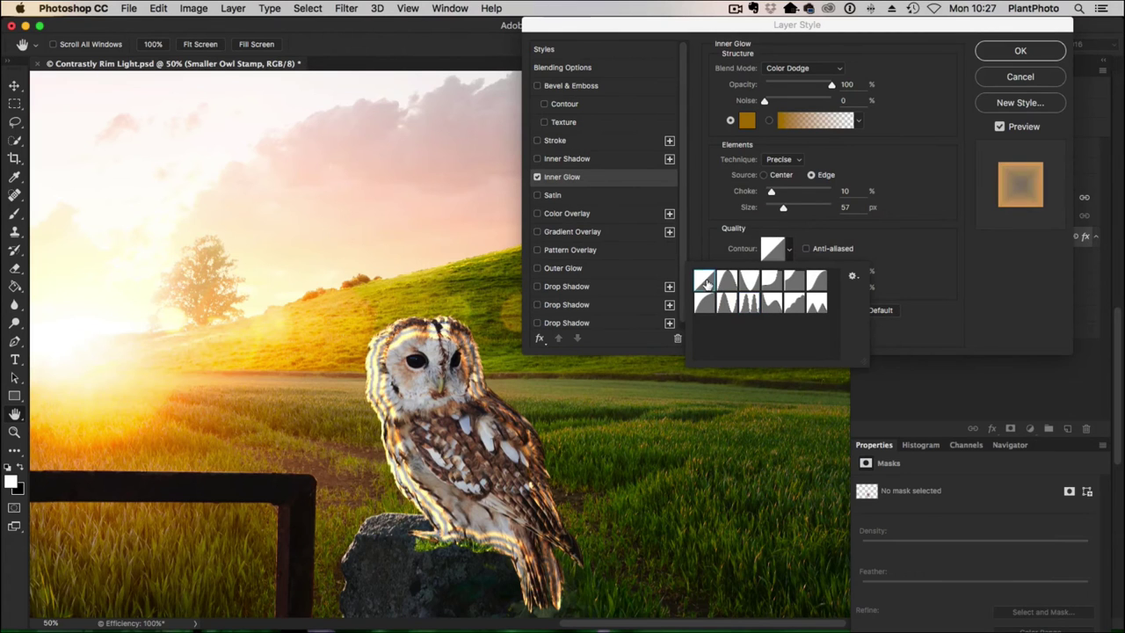
left_click(725, 281)
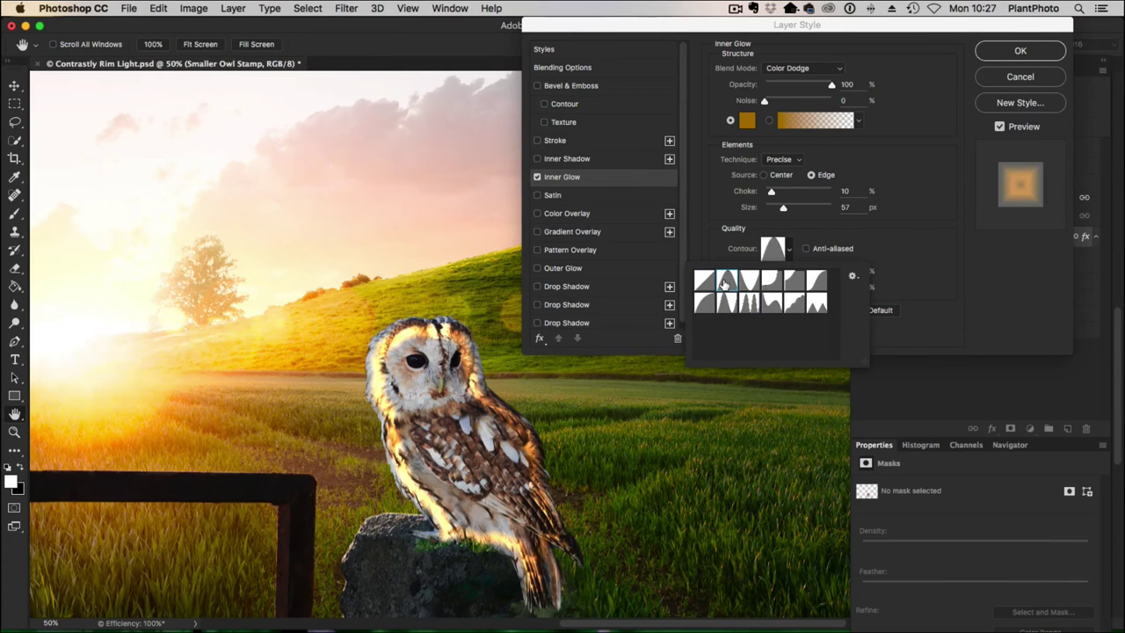
left_click(747, 281)
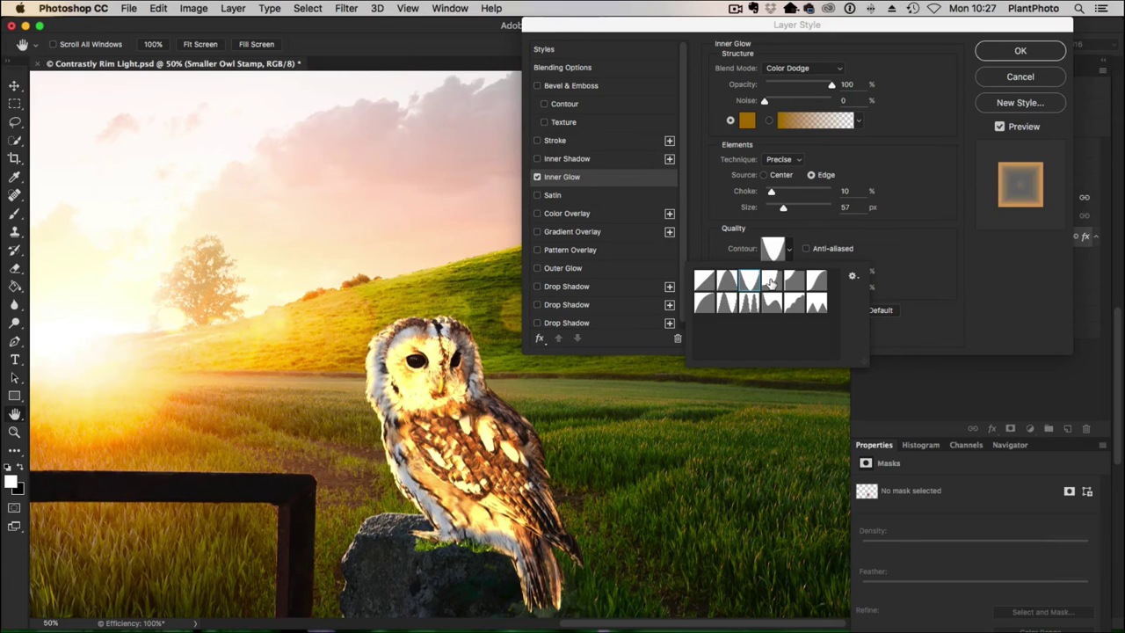
- Compare two rounded contours and keep the fourth preset in the top row
left_click(771, 281)
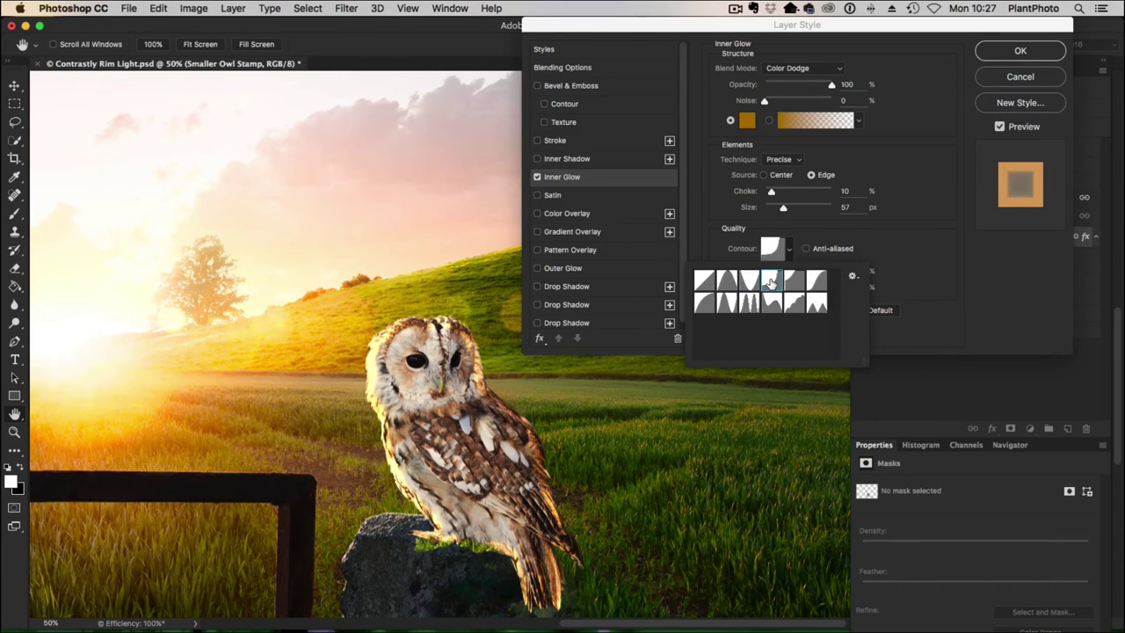
left_click(814, 281)
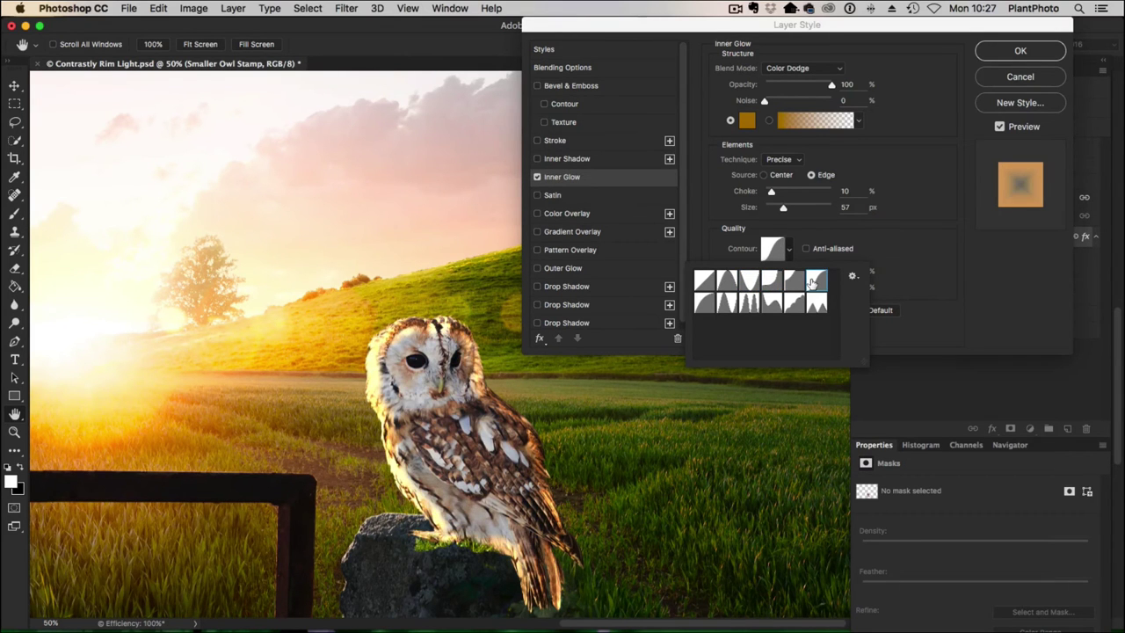
left_click(769, 281)
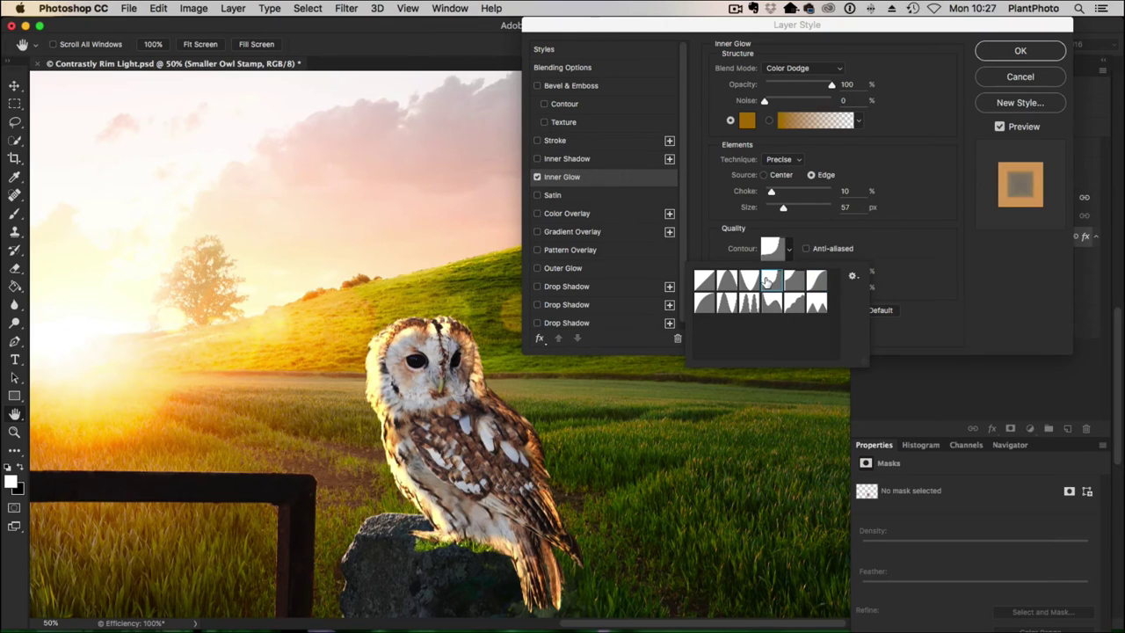
left_click(814, 281)
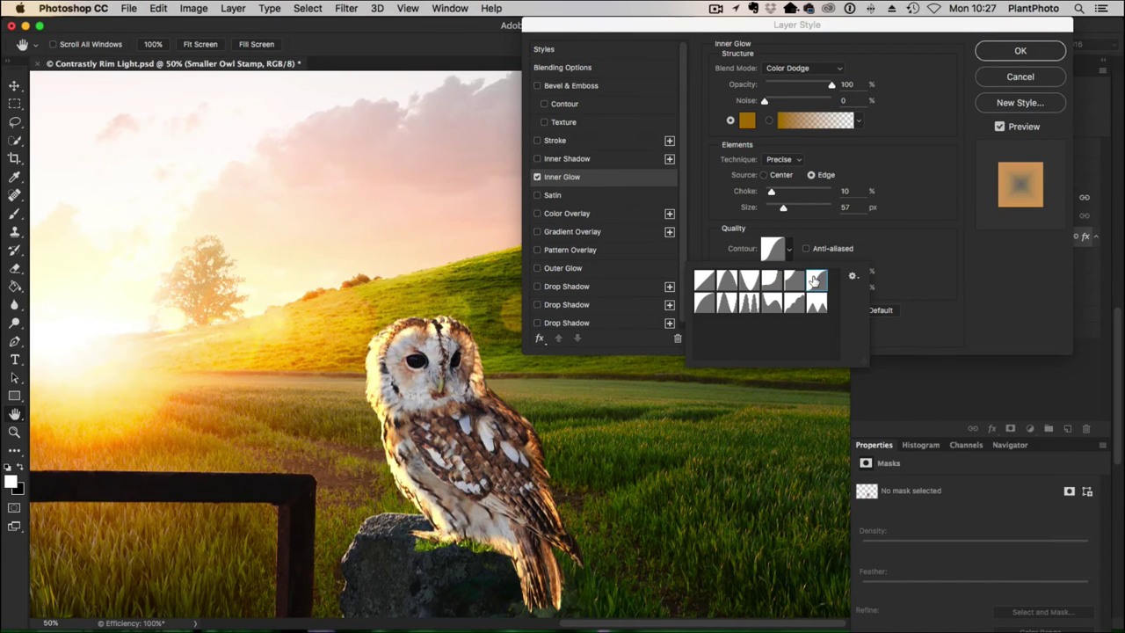
left_click(769, 281)
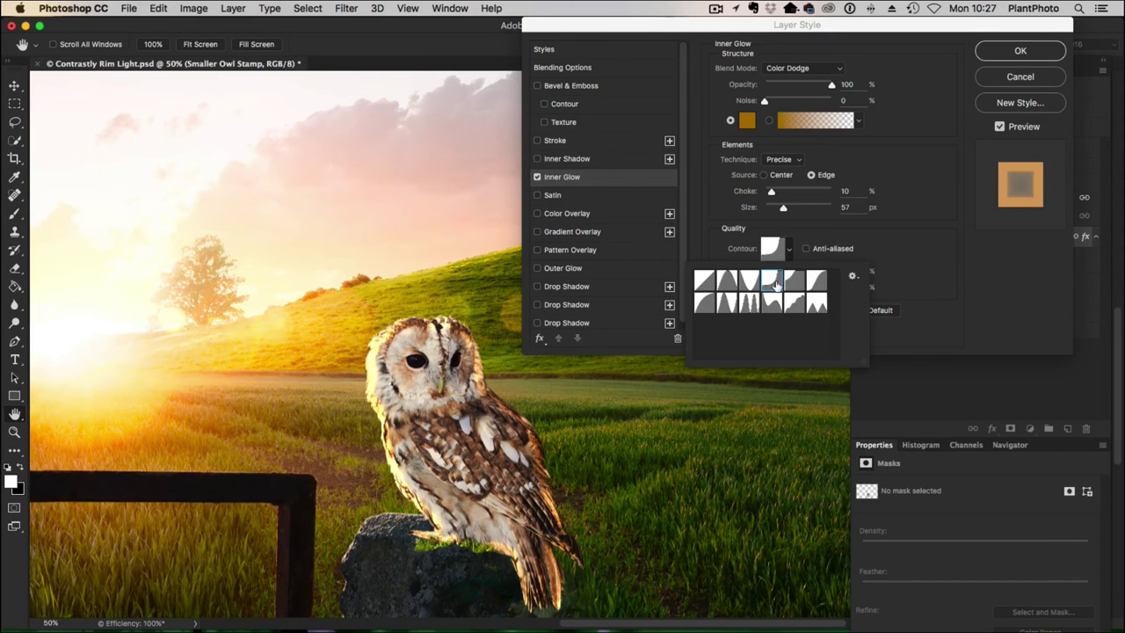
left_click(909, 261)
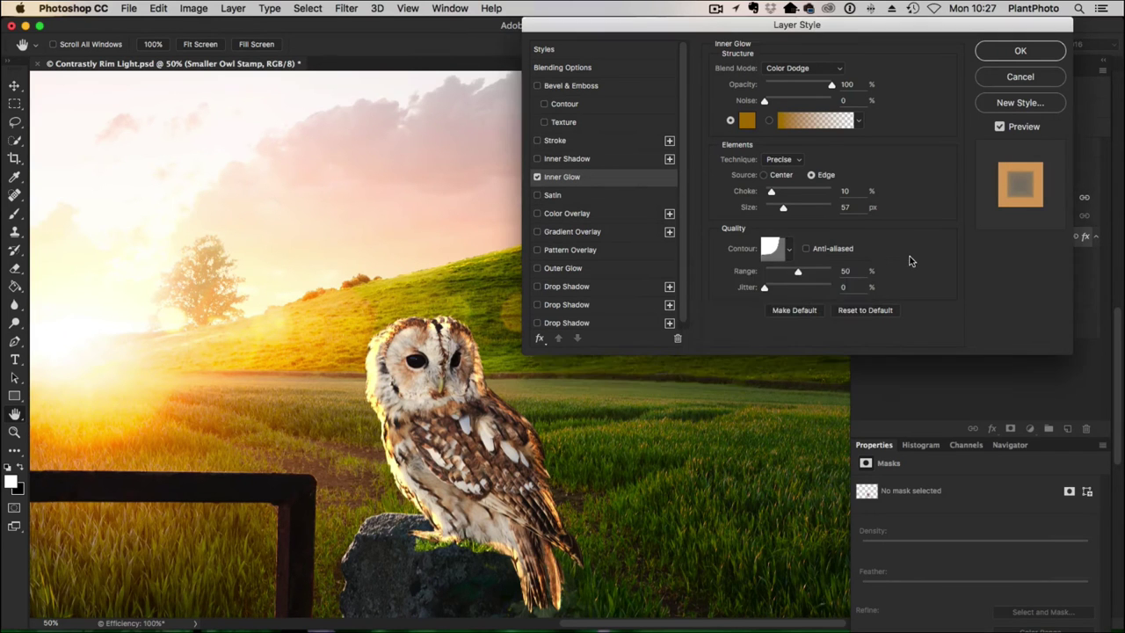
- Turn on Anti-aliased and set the Inner Glow Range to 63% and Jitter to 3%
left_click(807, 252)
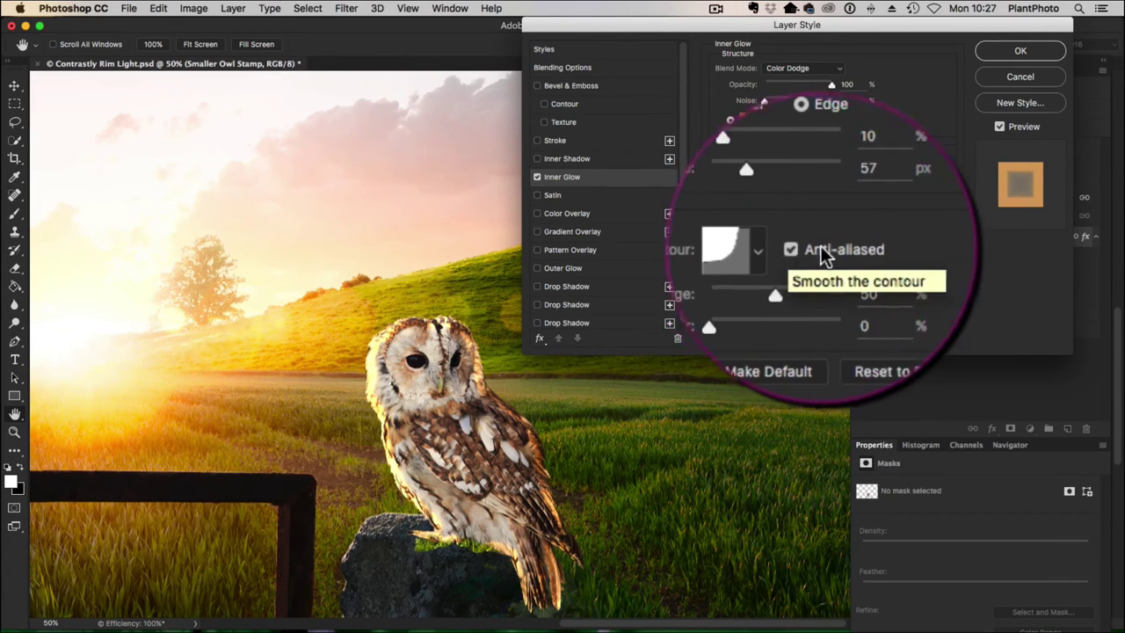
mouse_move(798, 269)
left_mouse_down()
mouse_move(812, 269)
mouse_move(800, 269)
left_mouse_up()
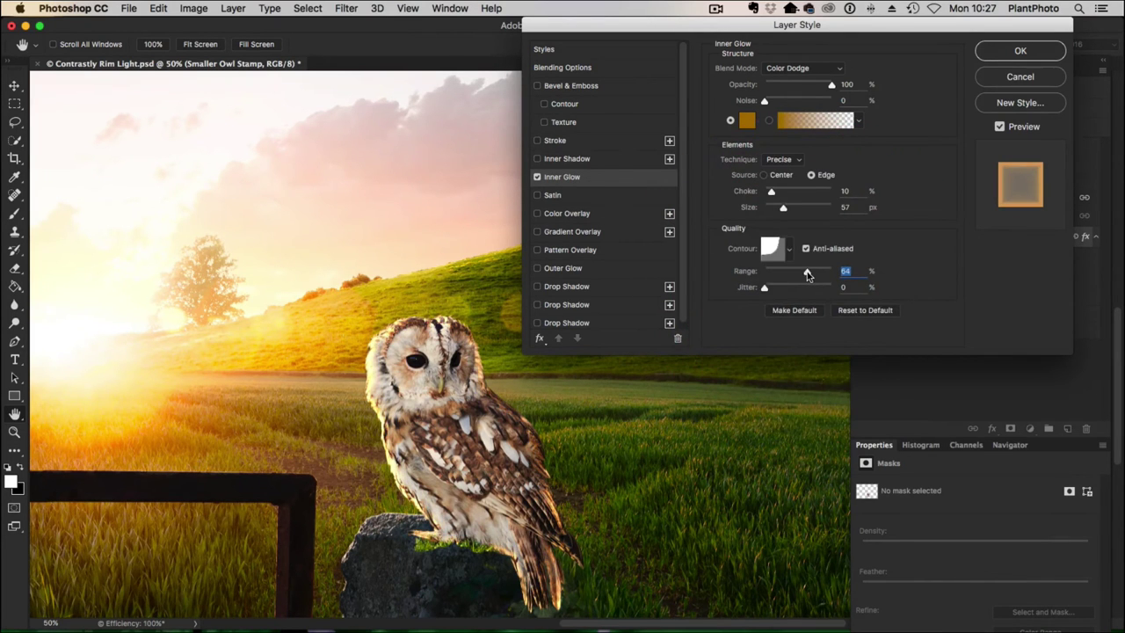
left_click_drag(807, 275, 806, 275)
mouse_move(765, 287)
left_mouse_down()
mouse_move(816, 288)
mouse_move(766, 293)
left_mouse_up()
- Apply the style, then reopen Inner Glow and lower its Range to 61%
left_click(1020, 52)
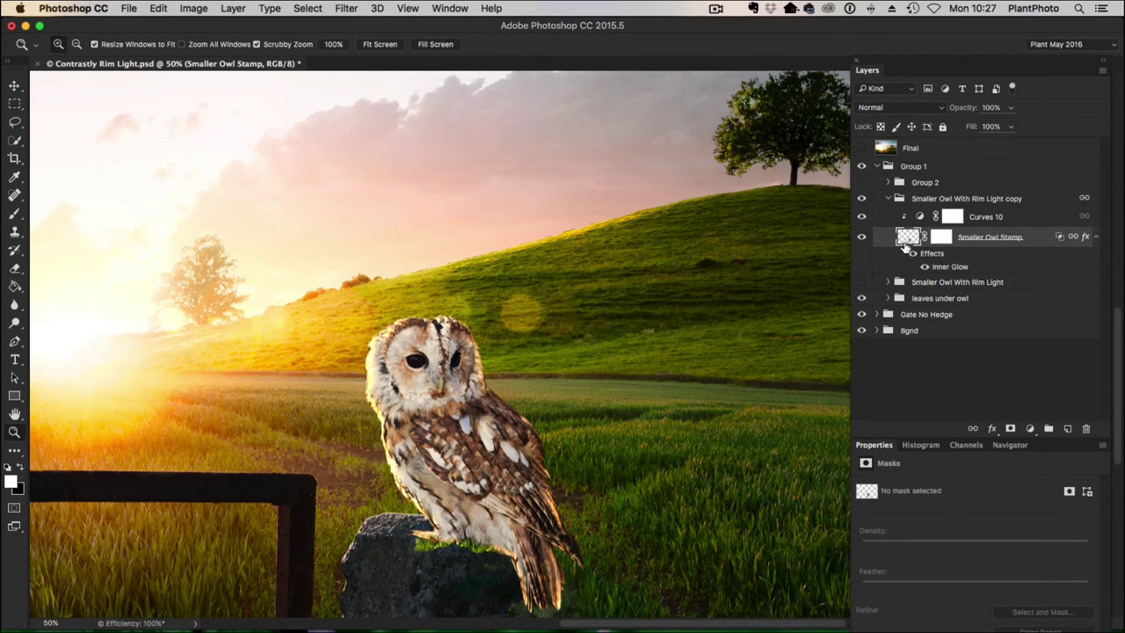
double_click(950, 264)
left_click_drag(805, 271, 805, 275)
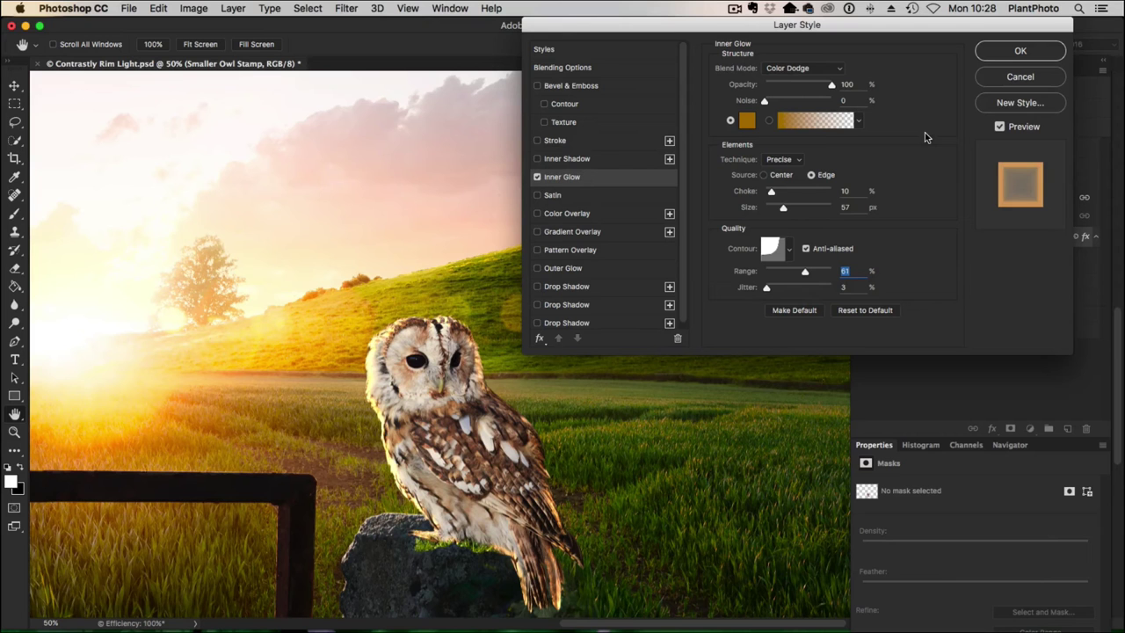
left_click(1020, 51)
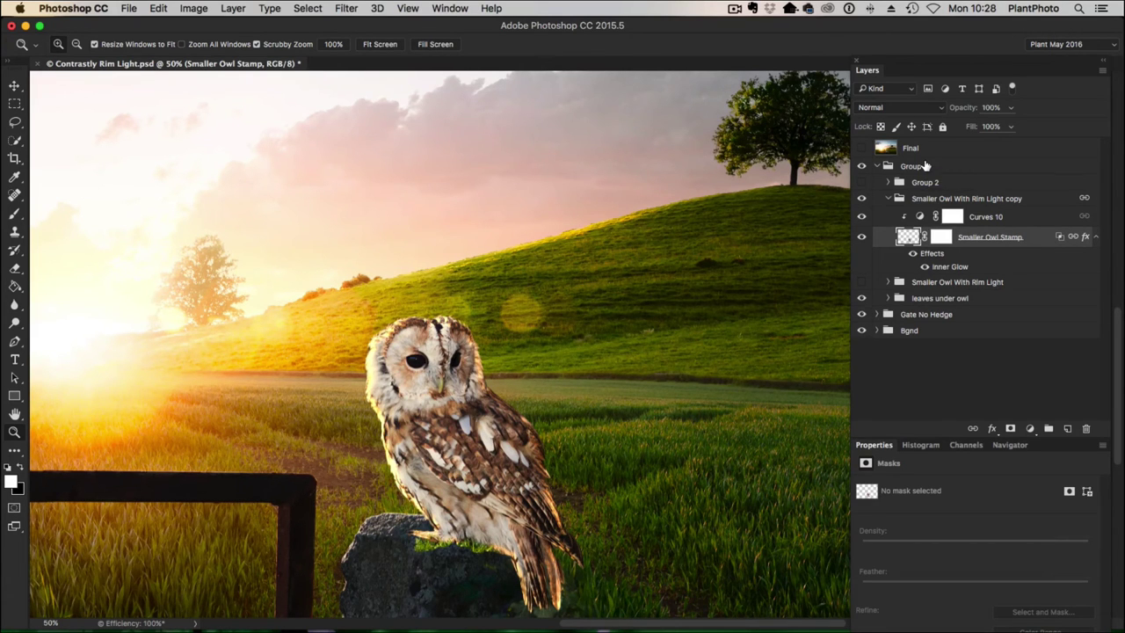
- Split the owl's Inner Glow effect into its own clipped layer and toggle it to compare
right_click(998, 269)
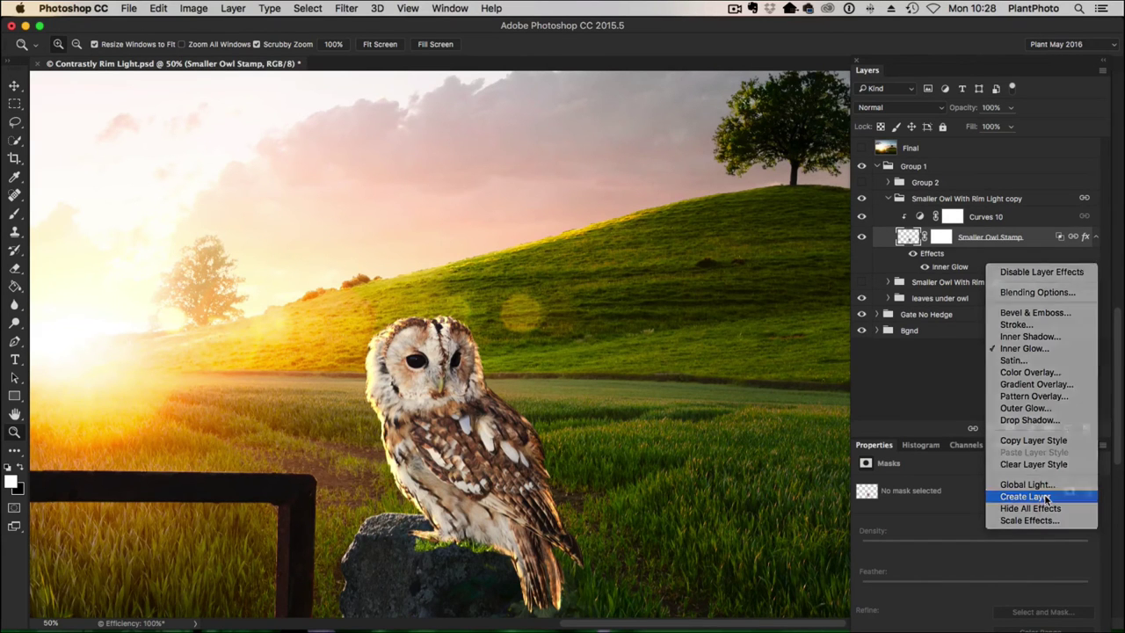
left_click(1025, 496)
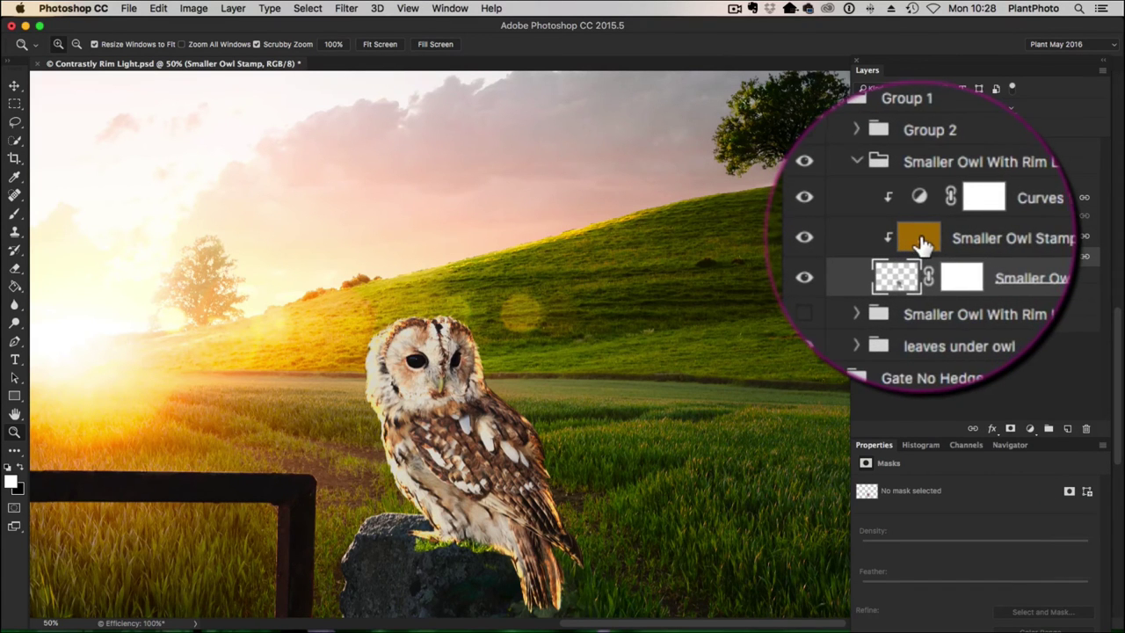
left_click(861, 240)
left_click(861, 239)
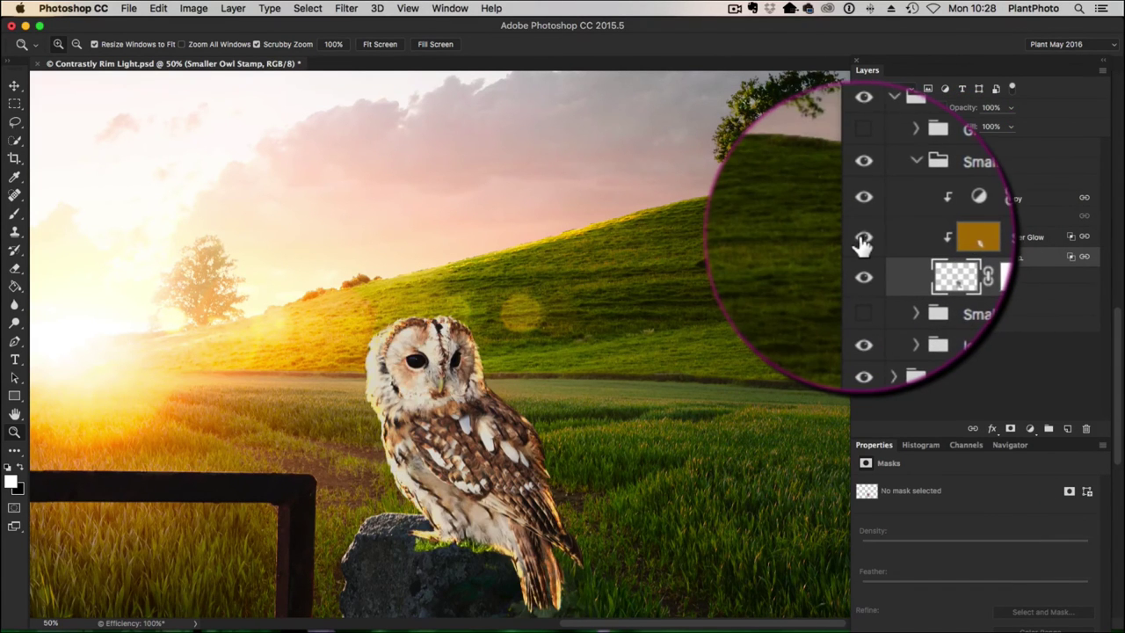
left_click(861, 239)
left_click(861, 239)
left_click(861, 239)
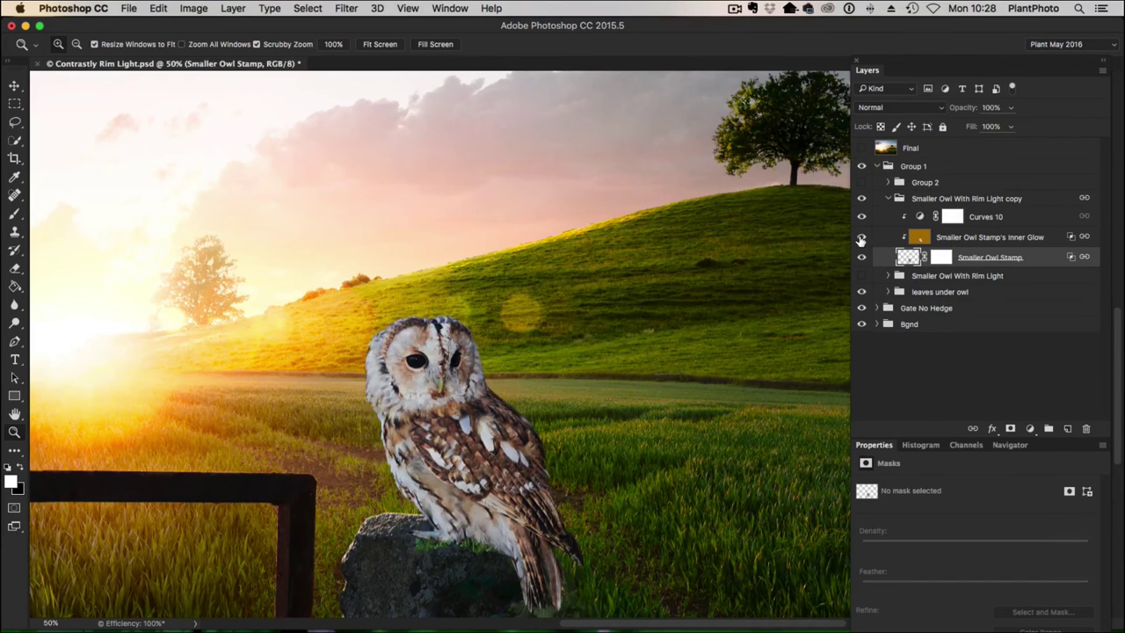
left_click(861, 239)
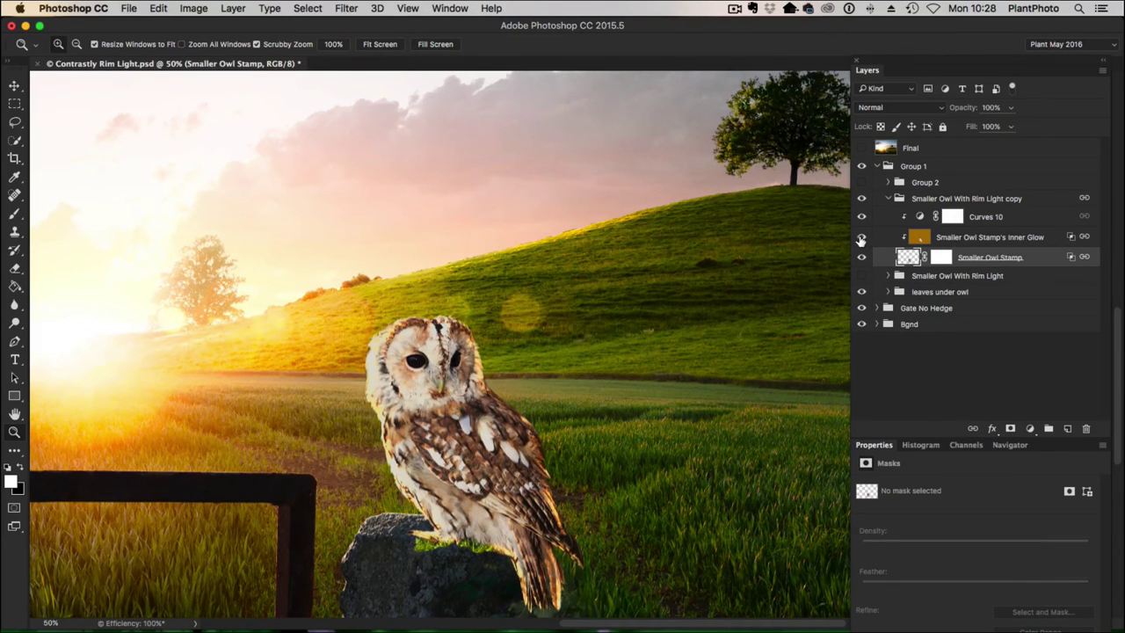
left_click(1044, 239)
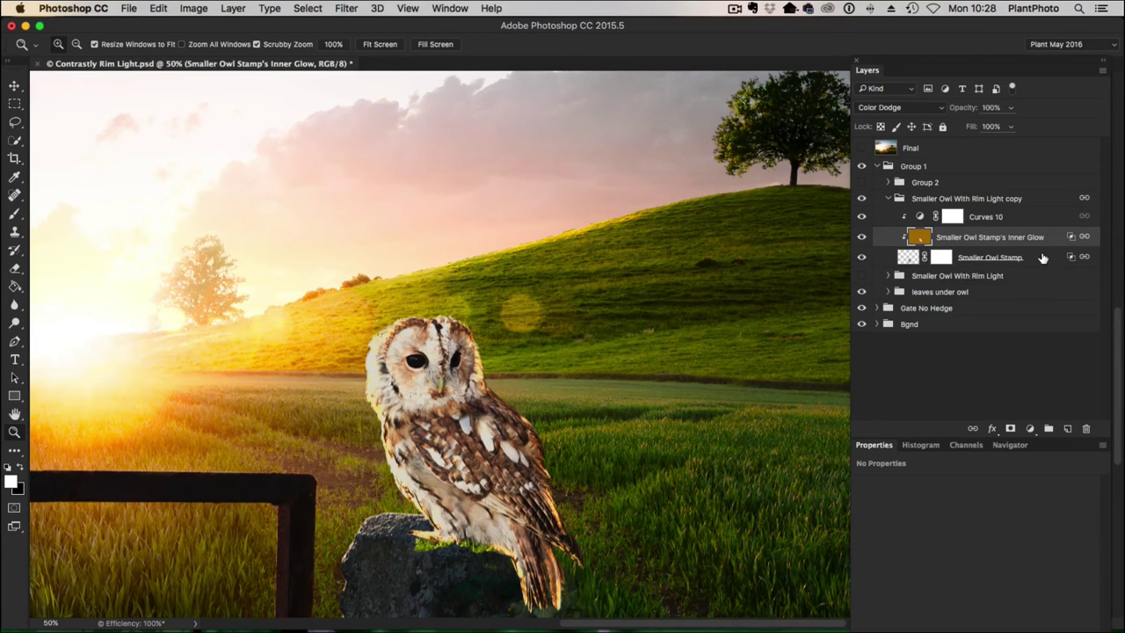
left_click(903, 107)
left_click(897, 97)
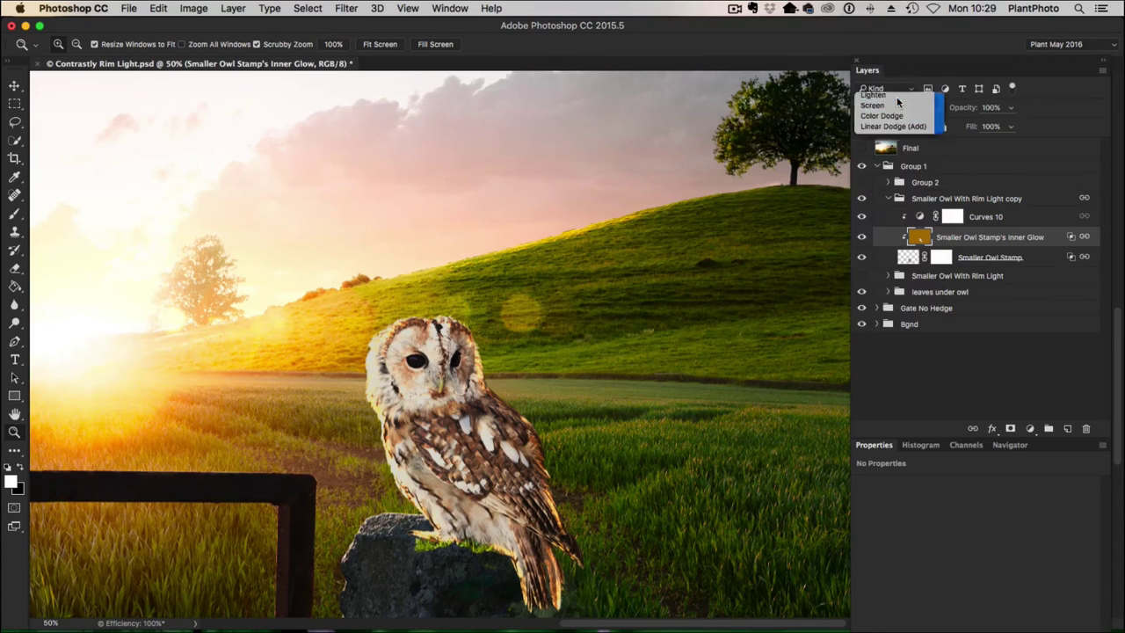
left_click(895, 106)
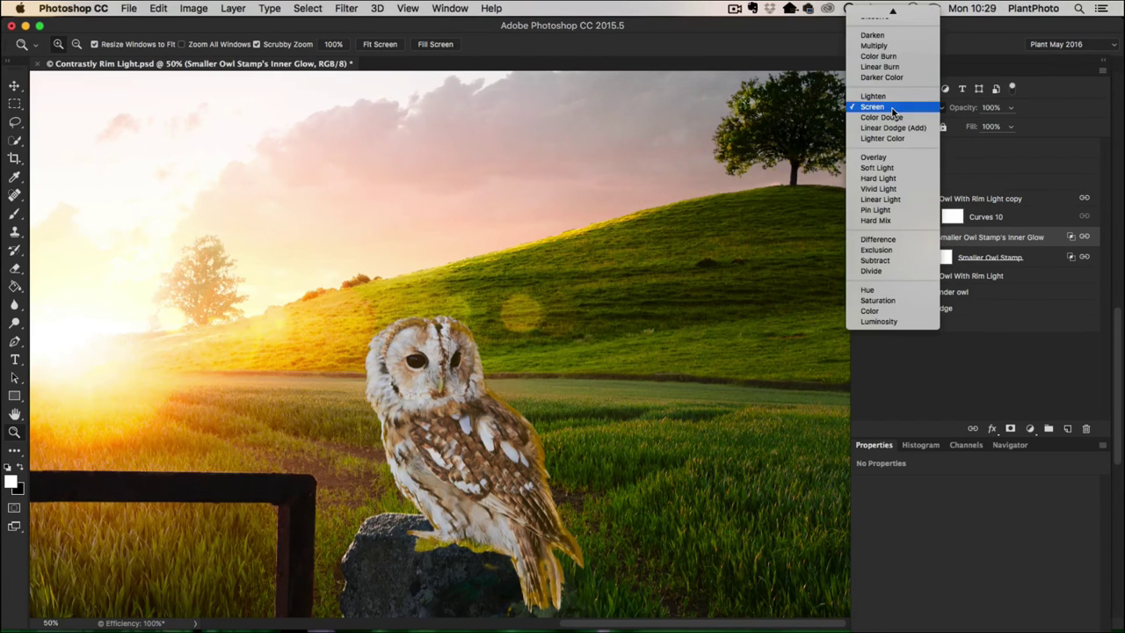
left_click(896, 117)
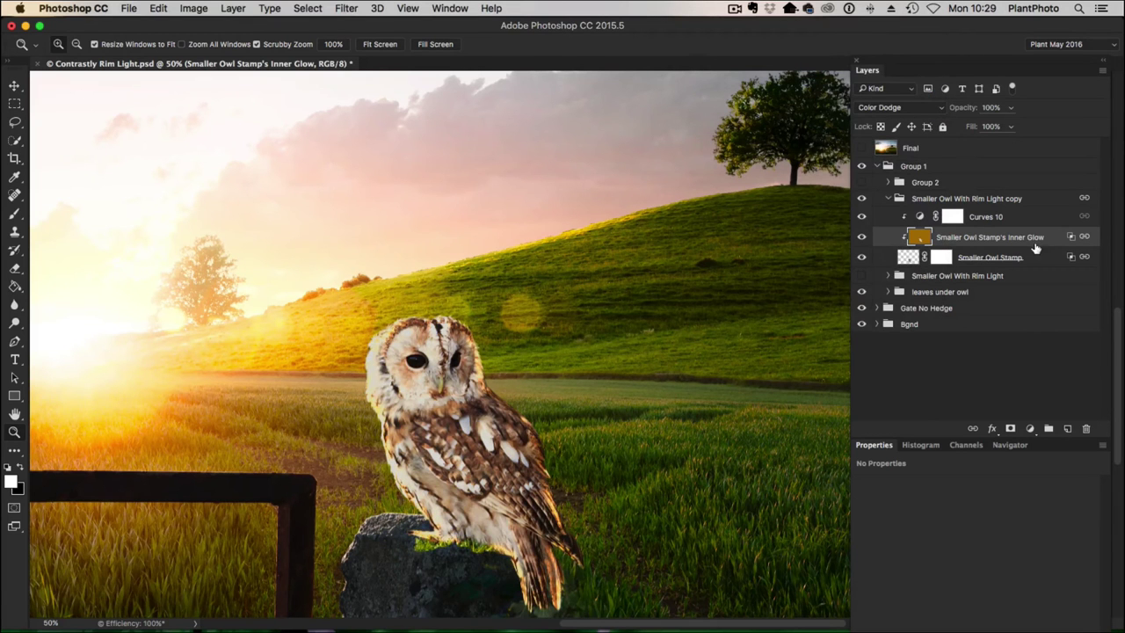
- Give the Inner Glow layer a black mask instead of a white one, briefly disabling it to preview
left_click(1008, 429)
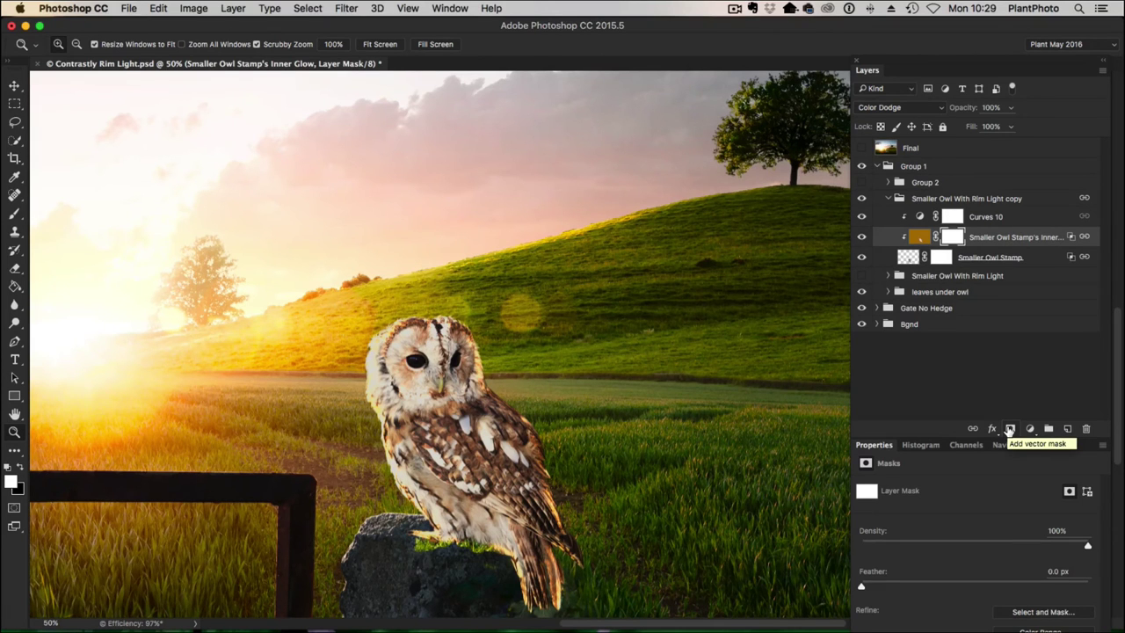
key("super+z")
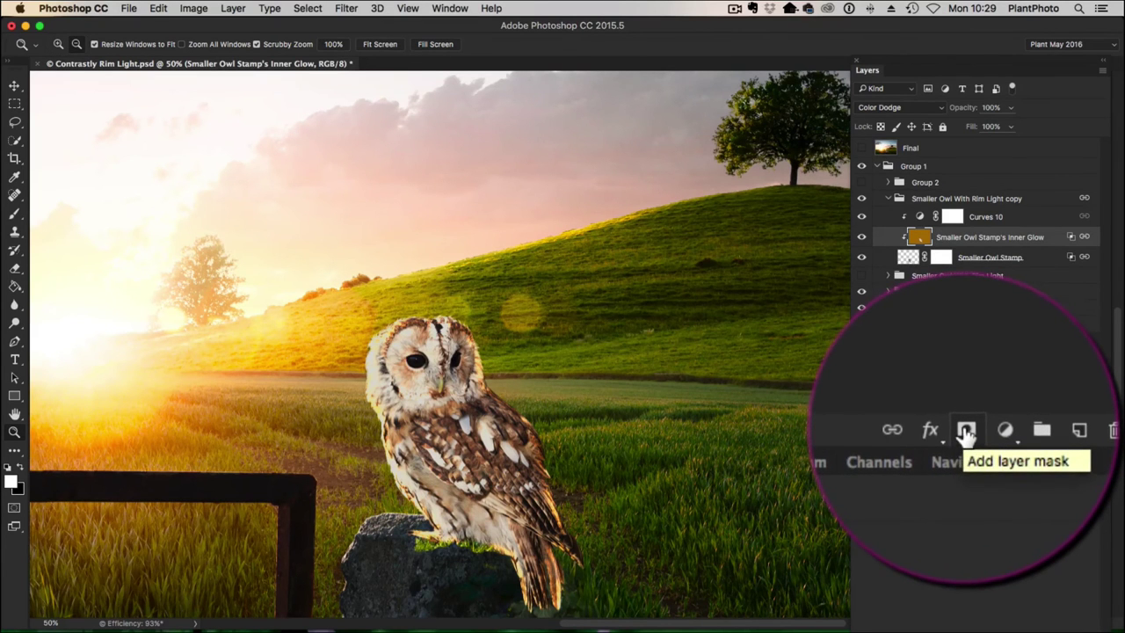
left_click(1009, 428, "alt")
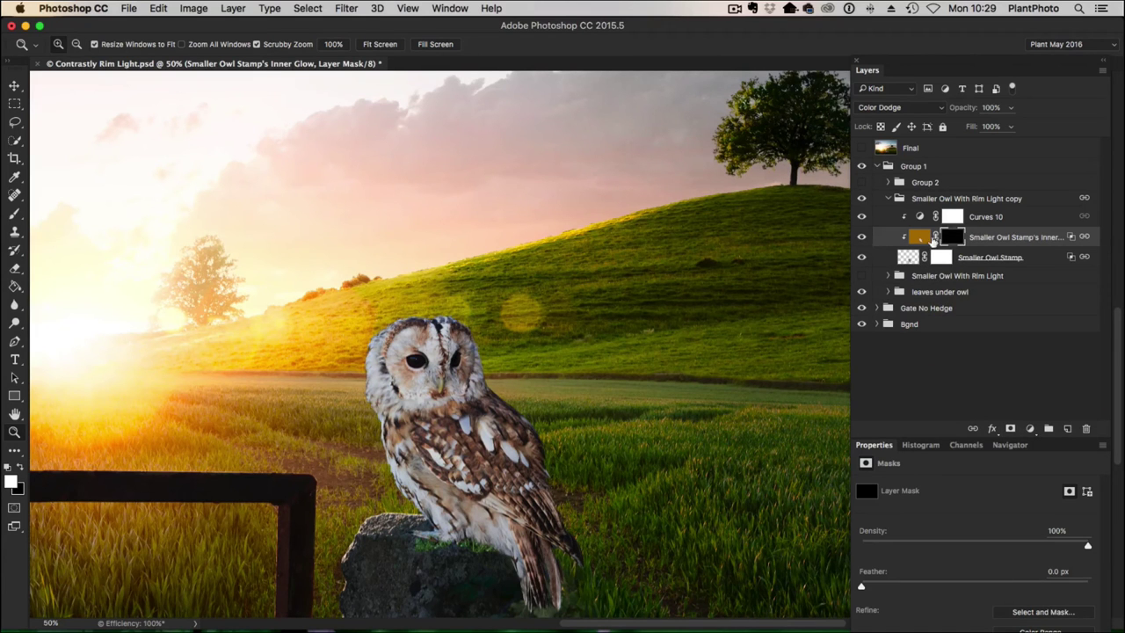
right_click(945, 239)
left_click(956, 242)
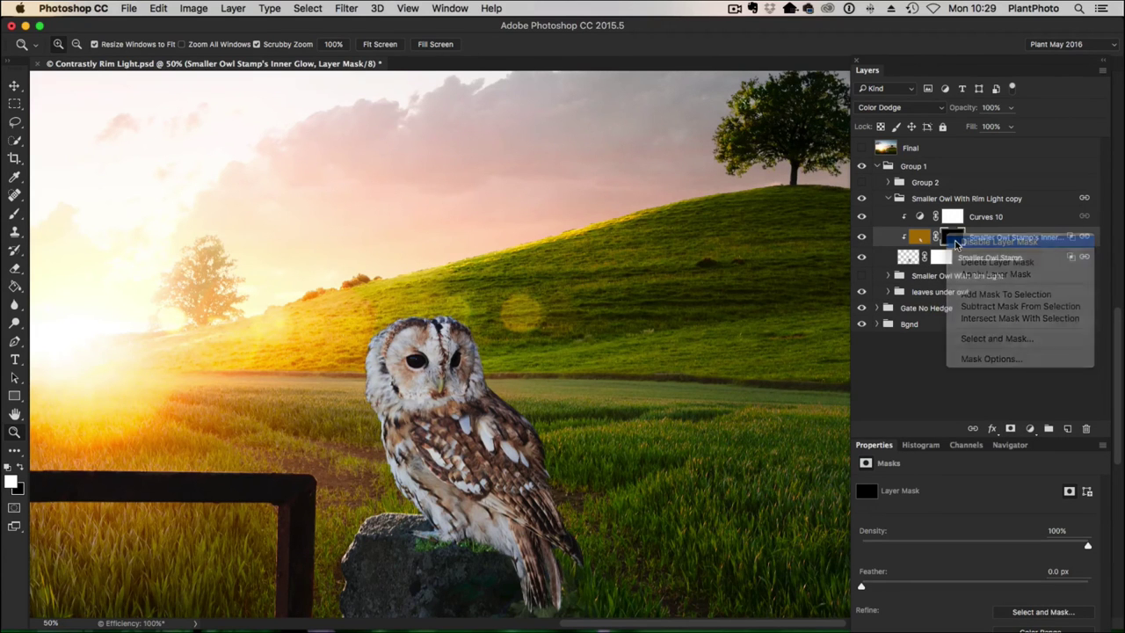
right_click(954, 241)
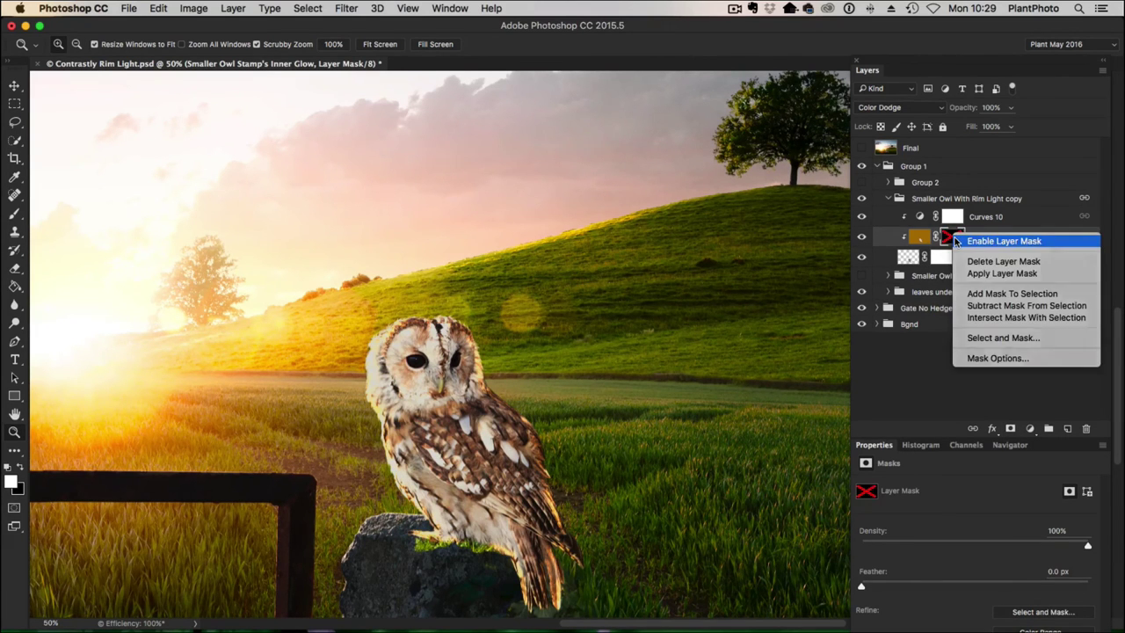
left_click(956, 241)
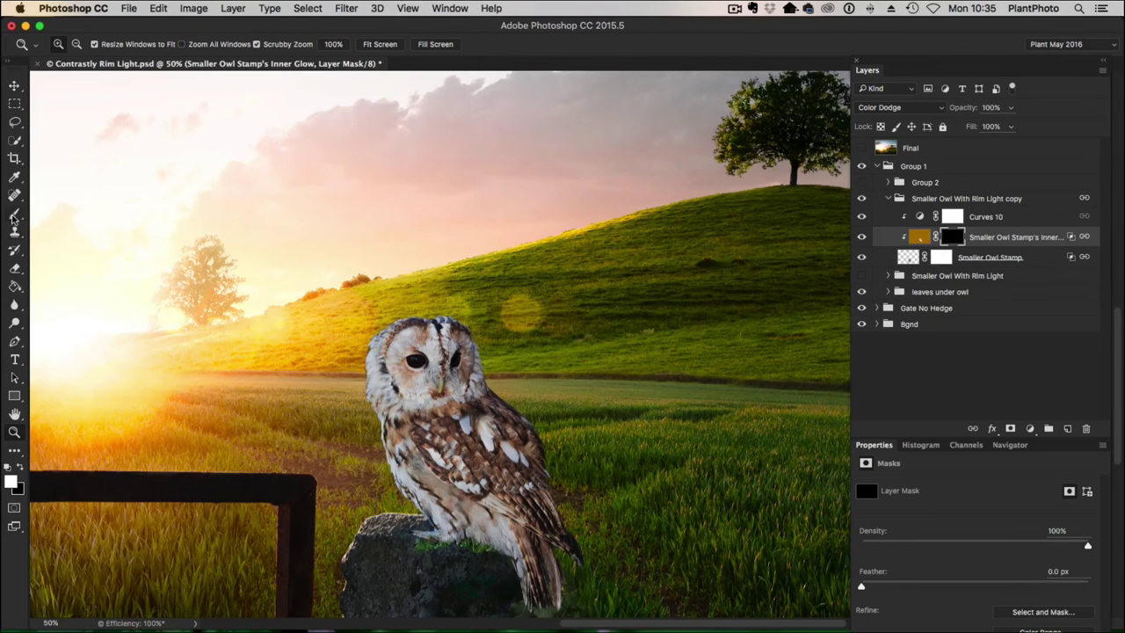
- Set a 65 px soft round brush to 0% hardness, target the glow mask, and load the owl's outline
left_click(15, 213)
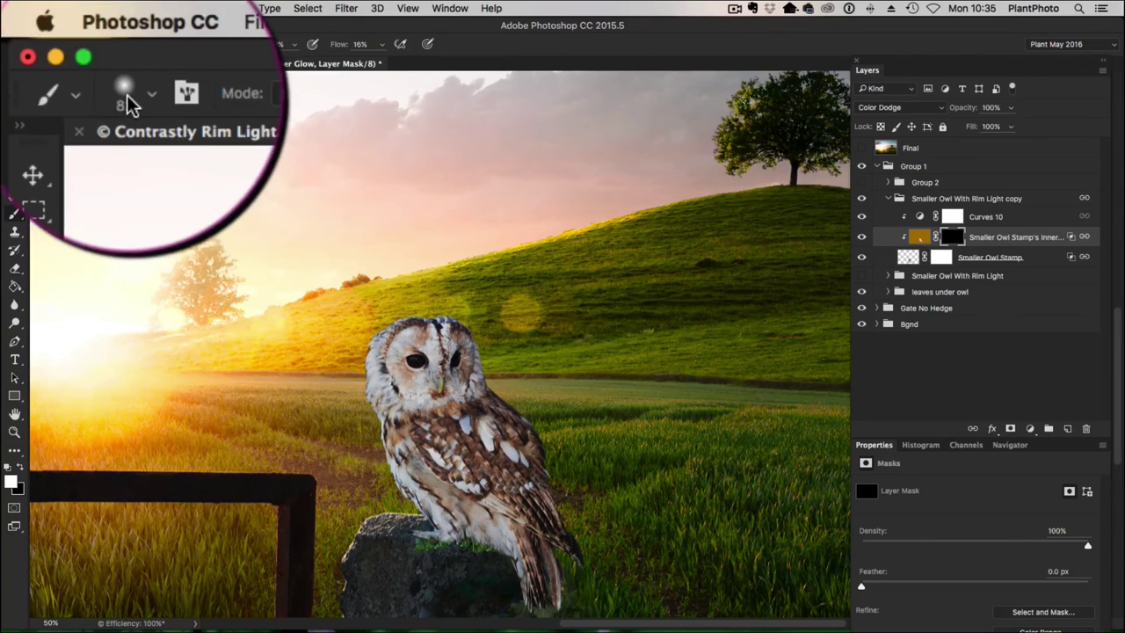
left_click(61, 46)
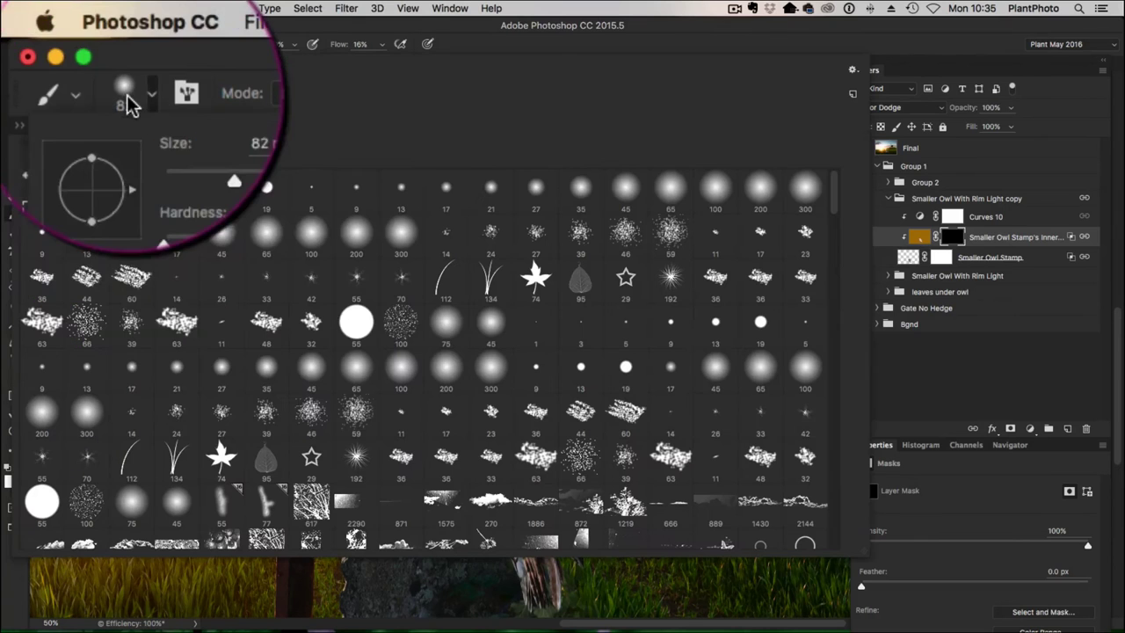
left_click(266, 232)
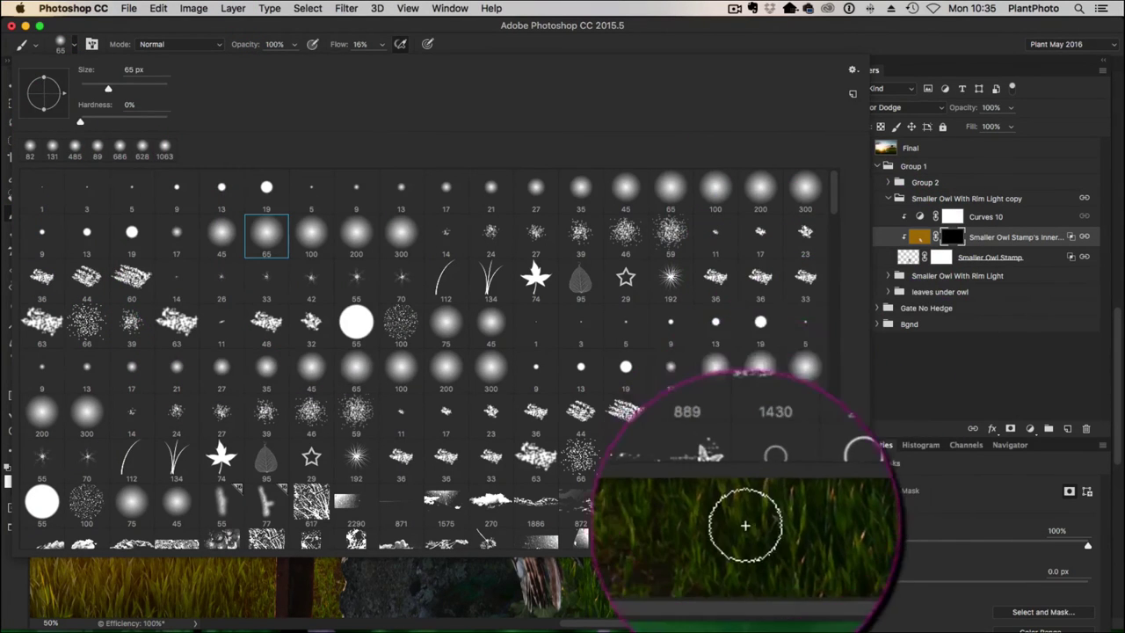
left_click(743, 576)
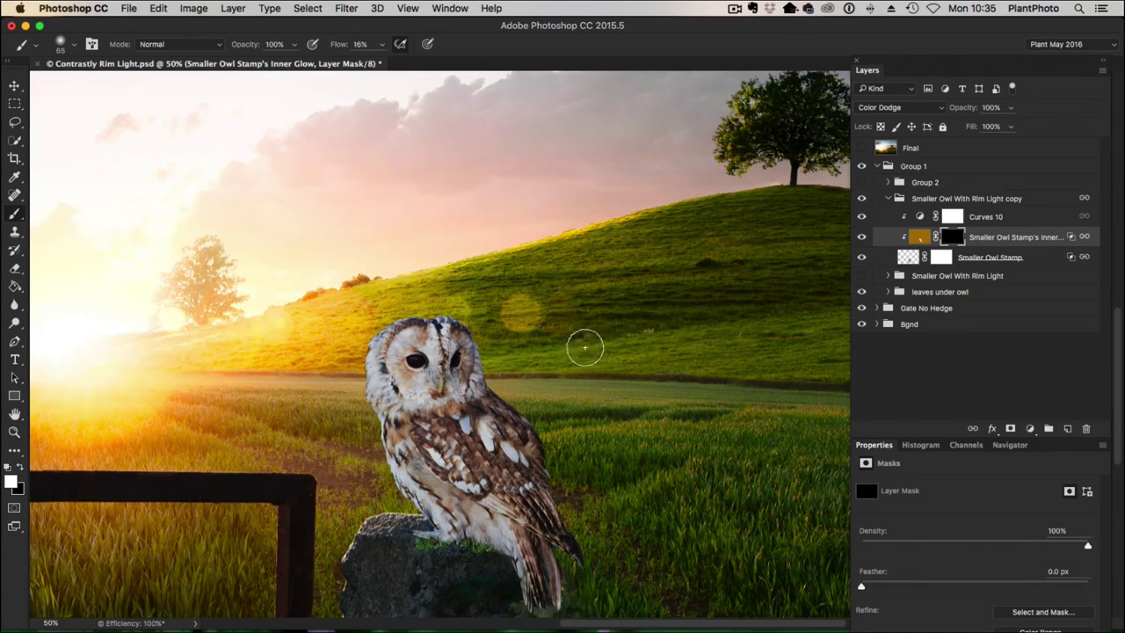
left_click(585, 350, "ctrl+alt")
mouse_move(587, 355)
left_mouse_down()
mouse_move(593, 392)
mouse_move(581, 300)
left_mouse_up()
left_click(951, 237)
left_click(912, 259, "super")
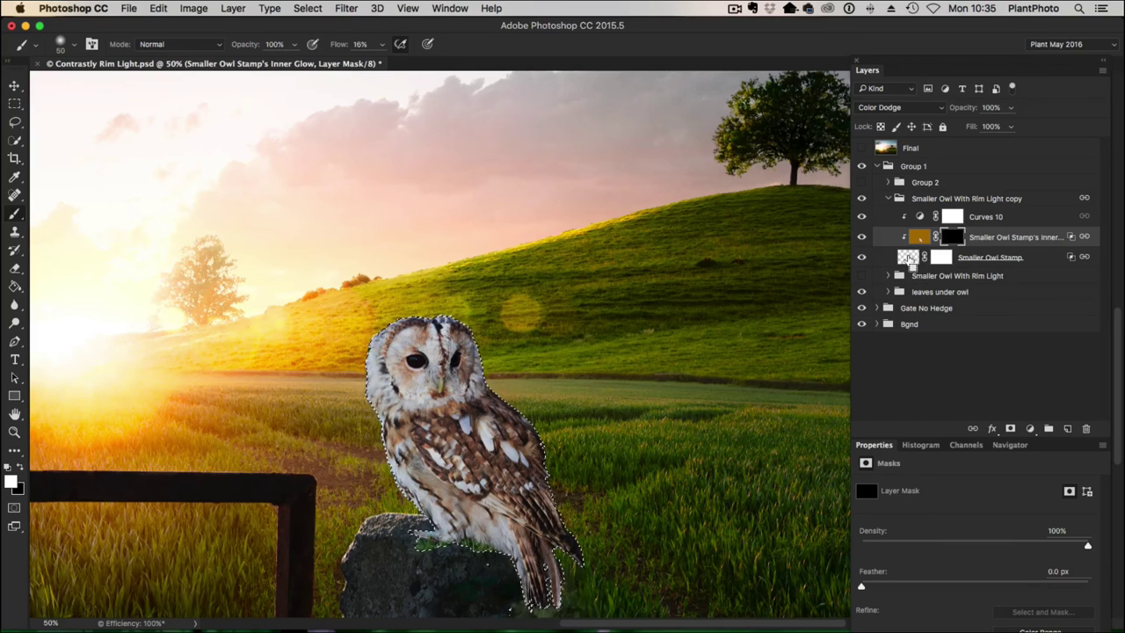
- Deselect the owl, raise brush flow to 100%, and undo a test stroke across the head
key("super+d")
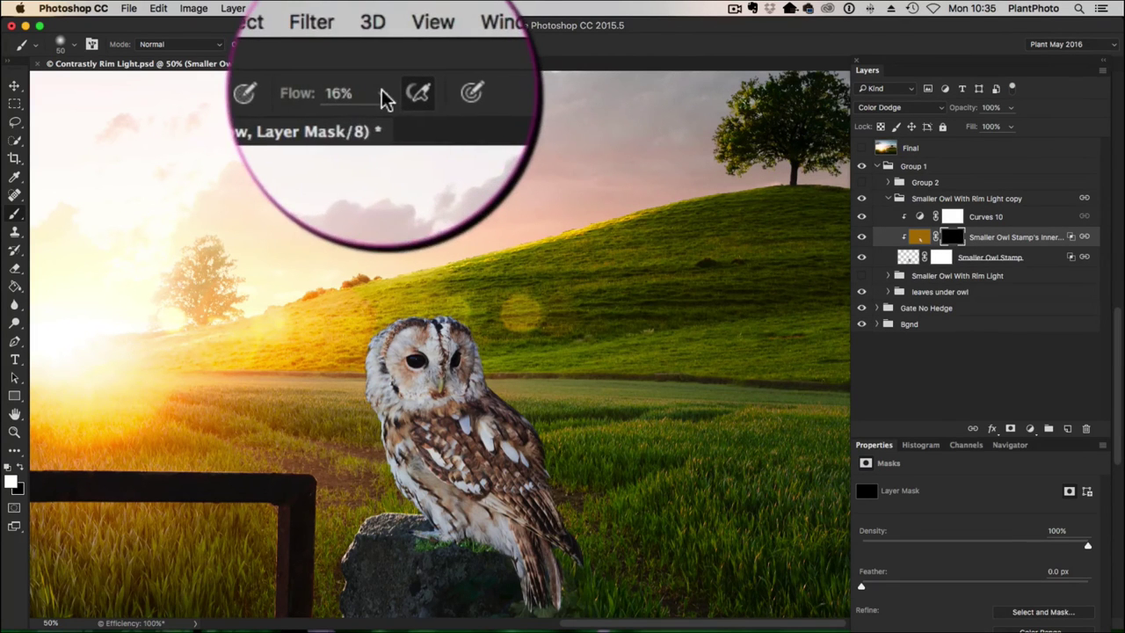
left_click(380, 44)
left_click_drag(381, 59, 438, 60)
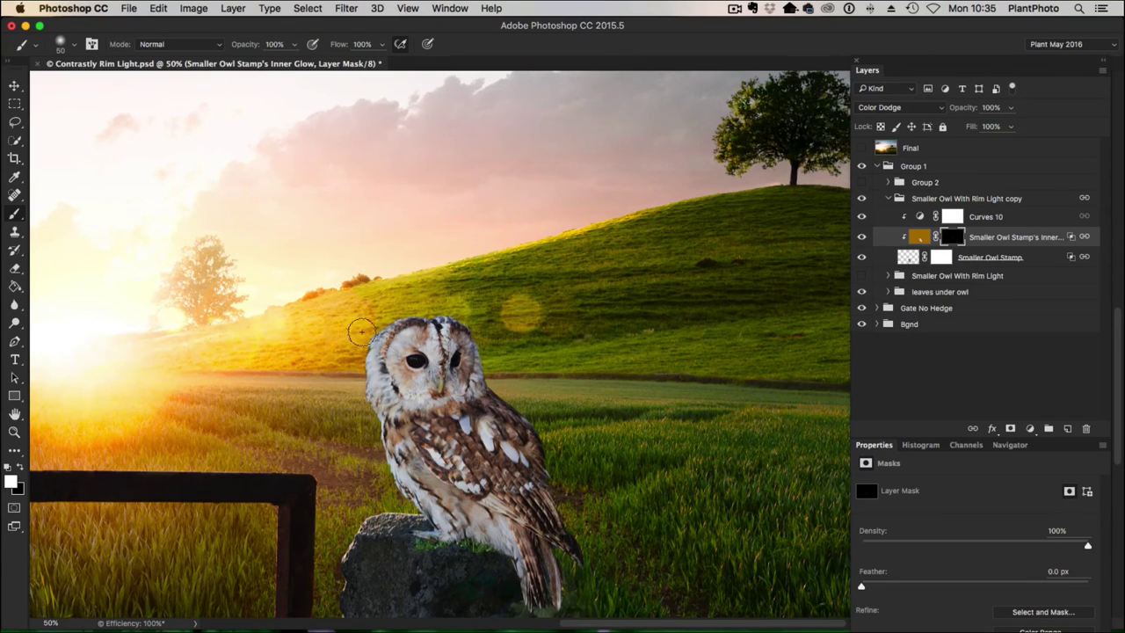
mouse_move(311, 367)
left_mouse_down()
mouse_move(430, 323)
mouse_move(350, 360)
mouse_move(448, 325)
mouse_move(469, 369)
left_mouse_up()
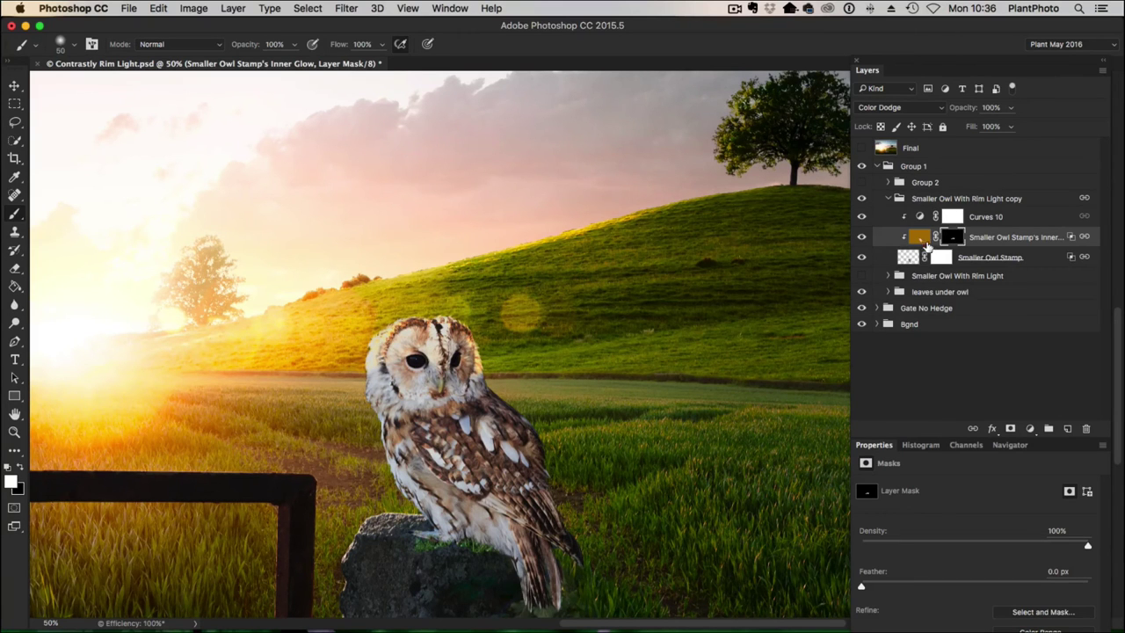
key("super+BackSpace")
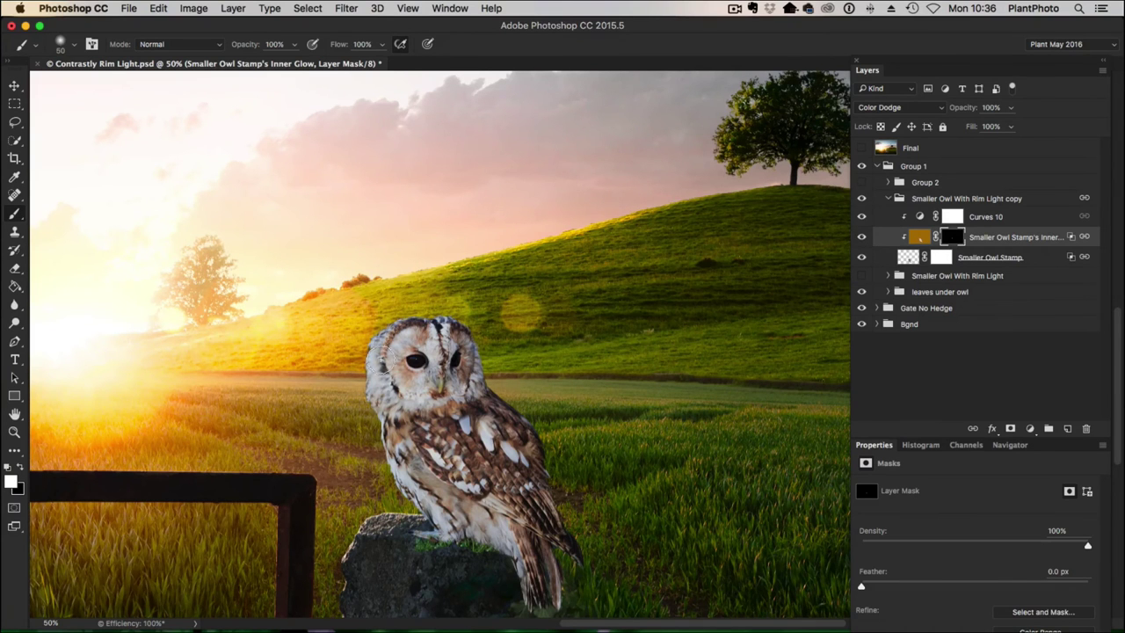
- Drop the brush flow to 15% and zoom out to view the whole scene
left_click(381, 44)
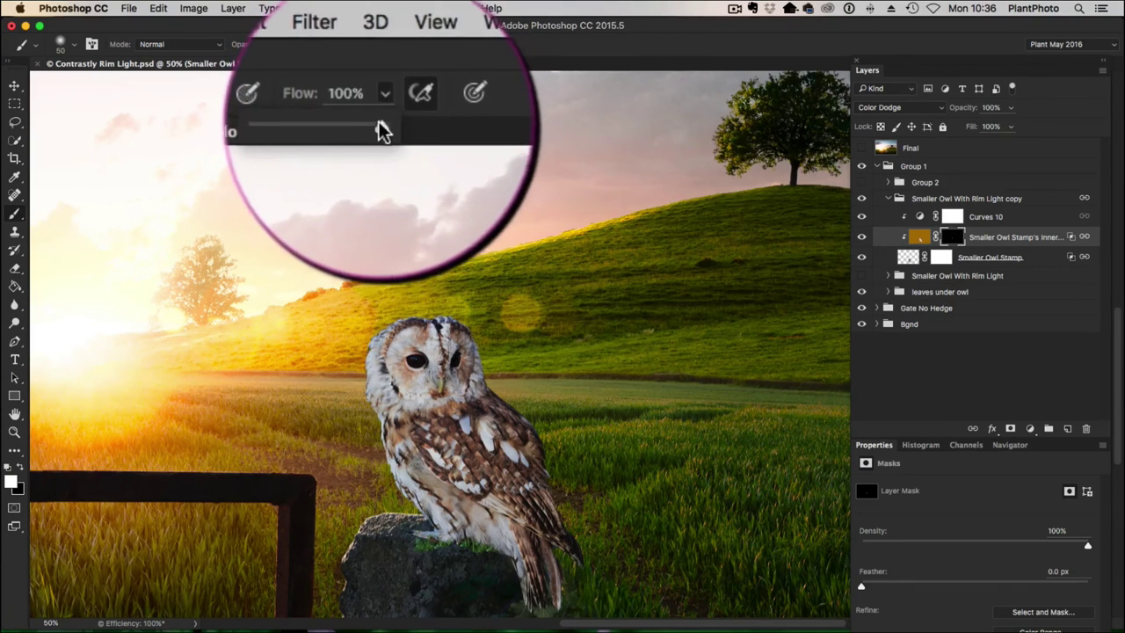
left_click_drag(378, 123, 326, 148)
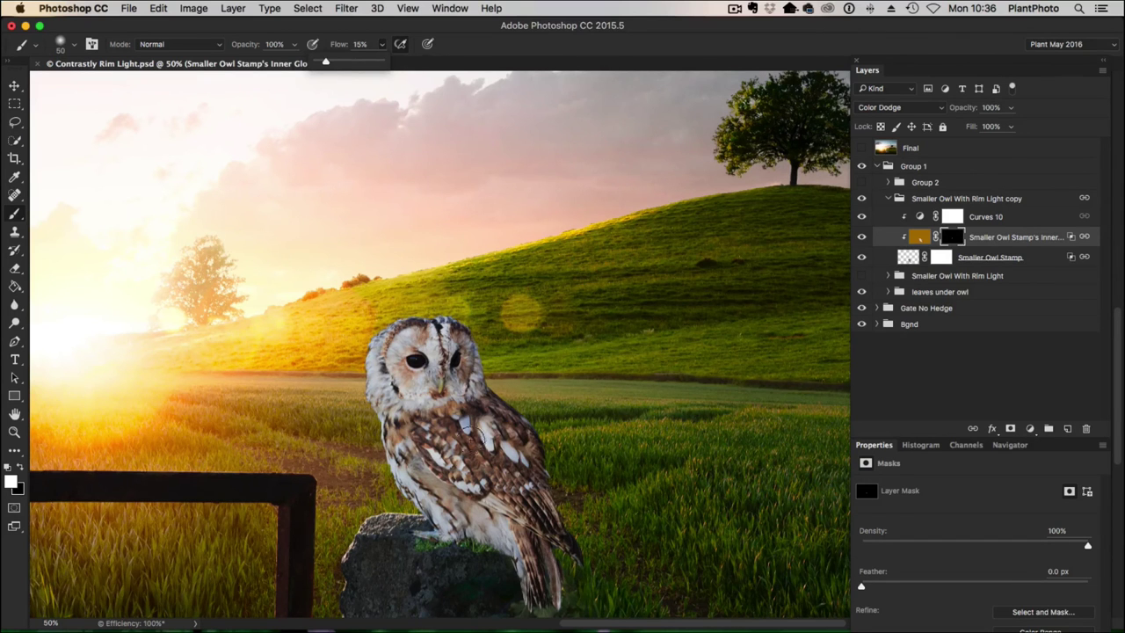
key("super+space")
left_click_drag(473, 439, 461, 424)
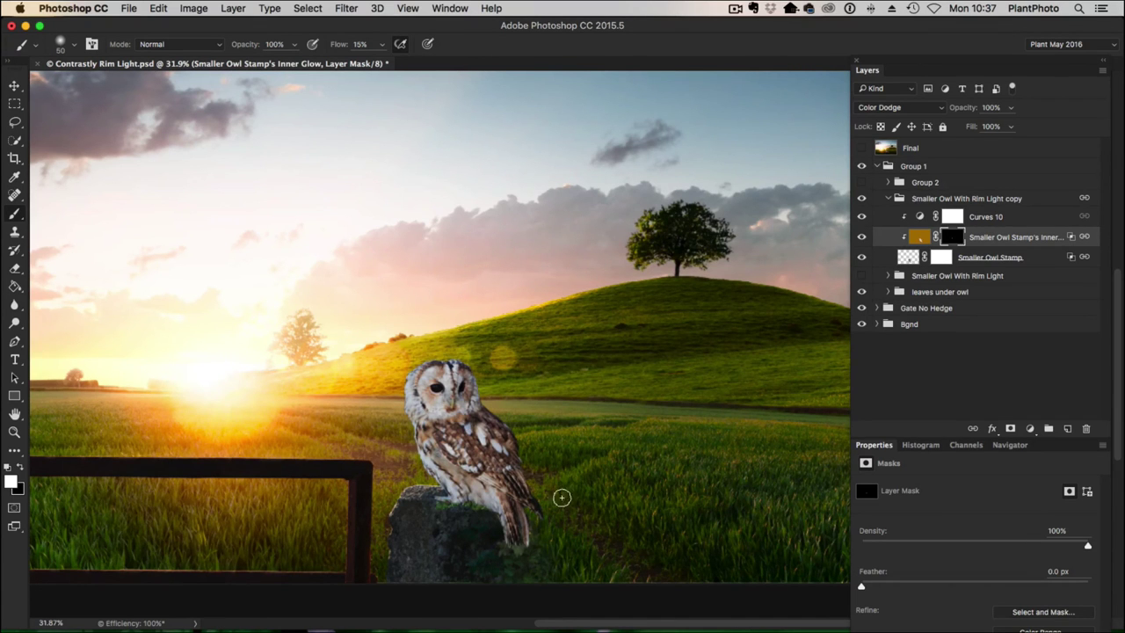
- Paint faint white glow on the mask down the owl's left and lower-left edges and around the head's top-right
scroll(490, 516, "up", 1)
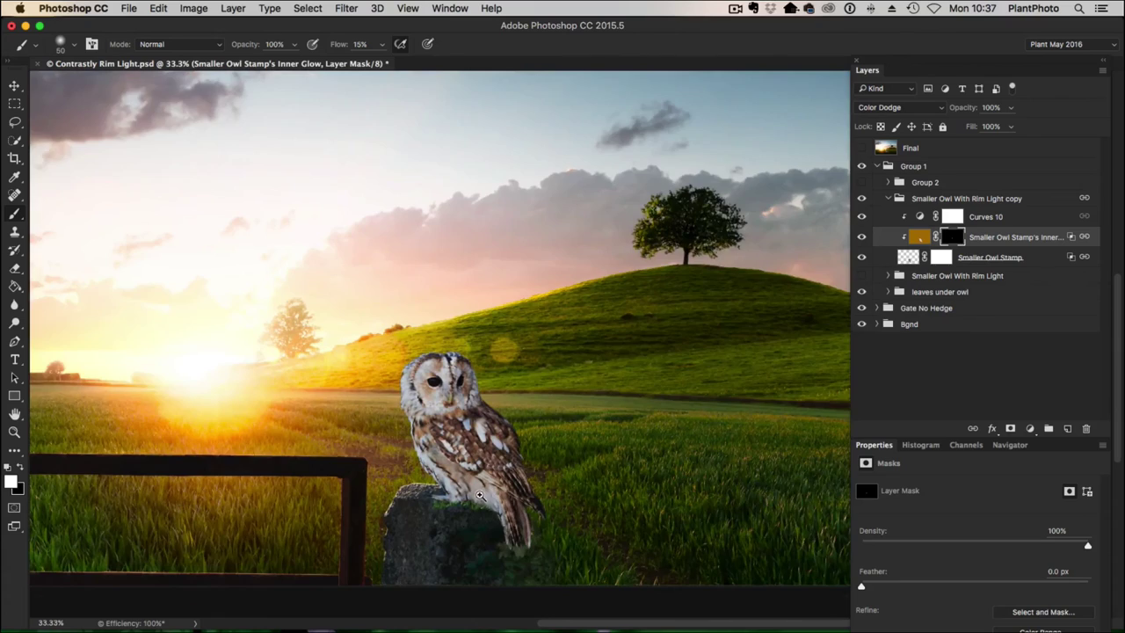
scroll(480, 496, "up", 2)
scroll(468, 489, "up", 1)
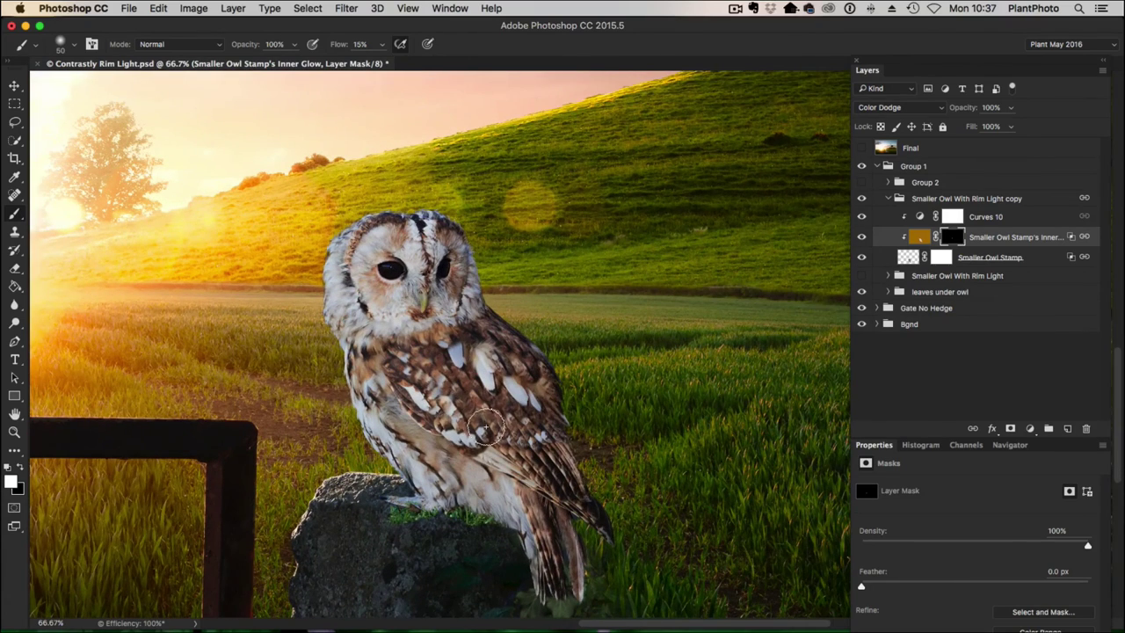
key("super+space")
key("super+space")
scroll(456, 431, "down", 2)
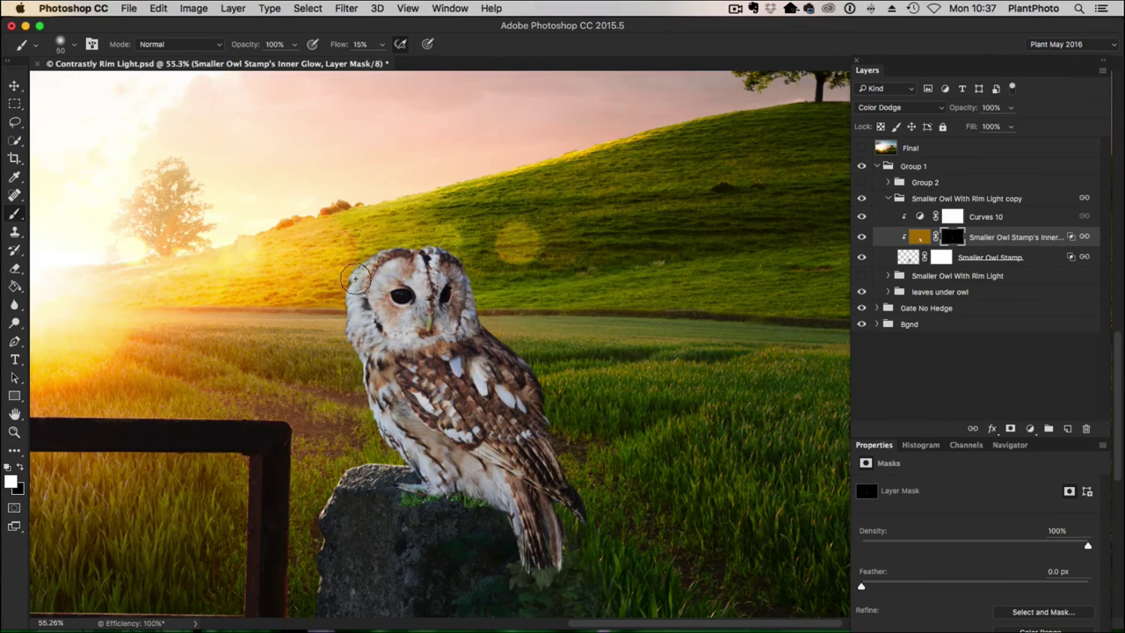
mouse_move(351, 278)
left_mouse_down()
mouse_move(352, 342)
mouse_move(397, 440)
left_mouse_up()
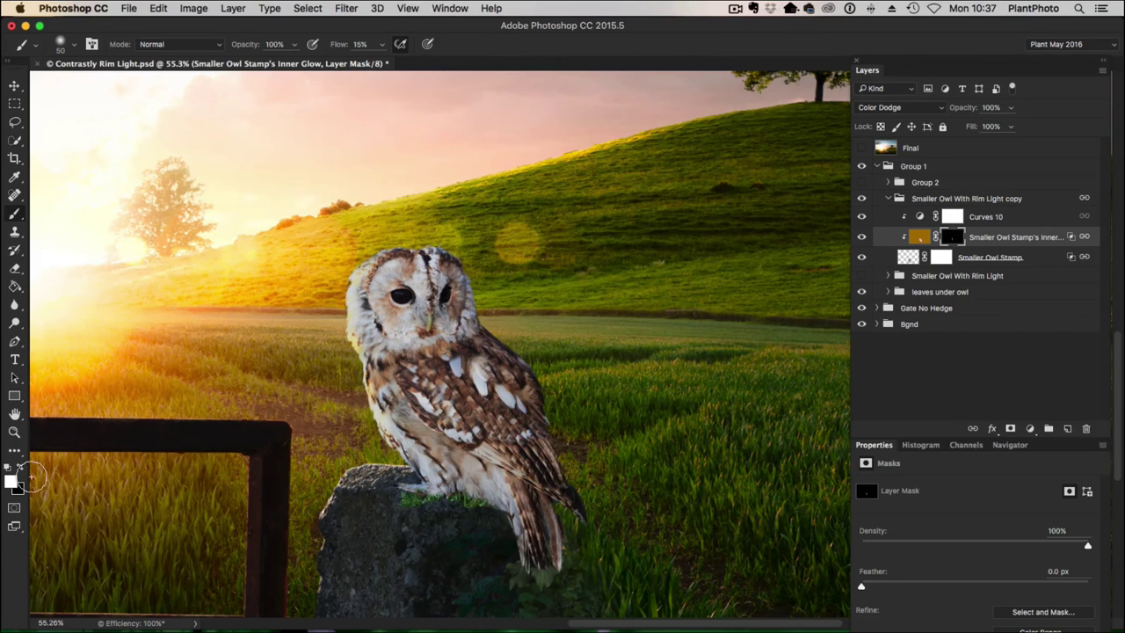
mouse_move(372, 399)
left_mouse_down()
mouse_move(397, 443)
mouse_move(366, 393)
mouse_move(343, 288)
mouse_move(359, 283)
mouse_move(345, 307)
mouse_move(359, 264)
mouse_move(390, 243)
mouse_move(365, 259)
mouse_move(449, 253)
mouse_move(388, 250)
mouse_move(346, 273)
mouse_move(372, 256)
mouse_move(341, 284)
mouse_move(345, 306)
mouse_move(350, 287)
mouse_move(344, 280)
mouse_move(349, 337)
left_mouse_up()
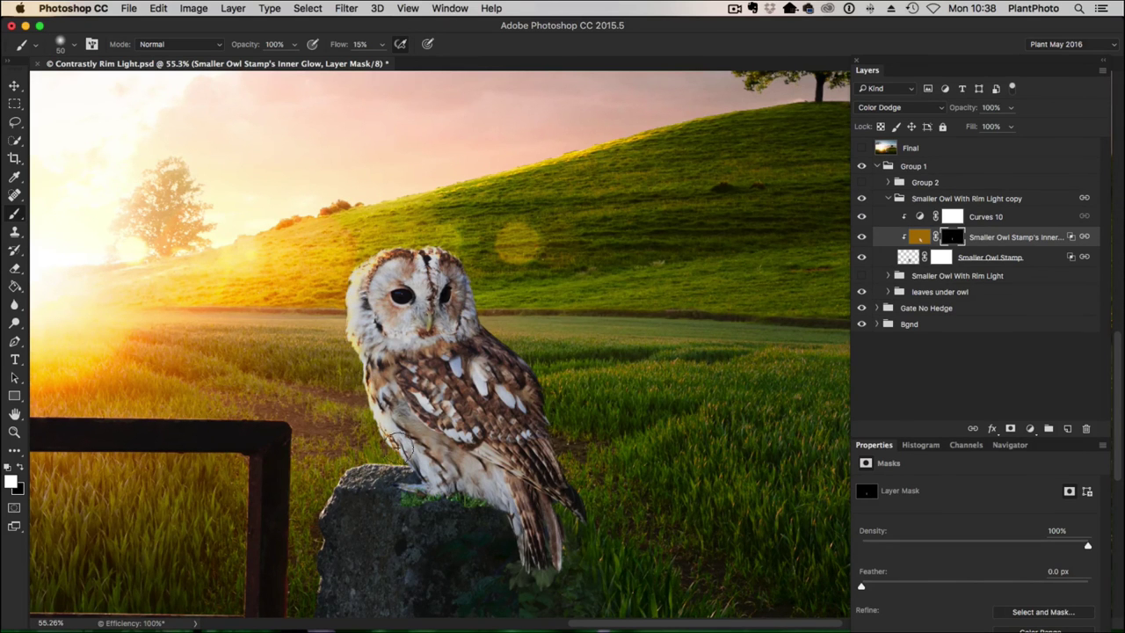
left_click_drag(406, 448, 388, 425)
mouse_move(367, 367)
left_mouse_down()
mouse_move(348, 331)
mouse_move(349, 267)
left_mouse_up()
mouse_move(461, 260)
left_mouse_down()
mouse_move(483, 278)
mouse_move(499, 333)
mouse_move(444, 252)
mouse_move(422, 251)
mouse_move(429, 243)
mouse_move(356, 275)
mouse_move(381, 254)
mouse_move(364, 312)
mouse_move(348, 324)
mouse_move(344, 296)
mouse_move(356, 274)
mouse_move(455, 361)
mouse_move(426, 276)
mouse_move(358, 392)
mouse_move(413, 439)
mouse_move(397, 455)
mouse_move(349, 323)
mouse_move(355, 303)
mouse_move(388, 303)
mouse_move(358, 297)
left_mouse_up()
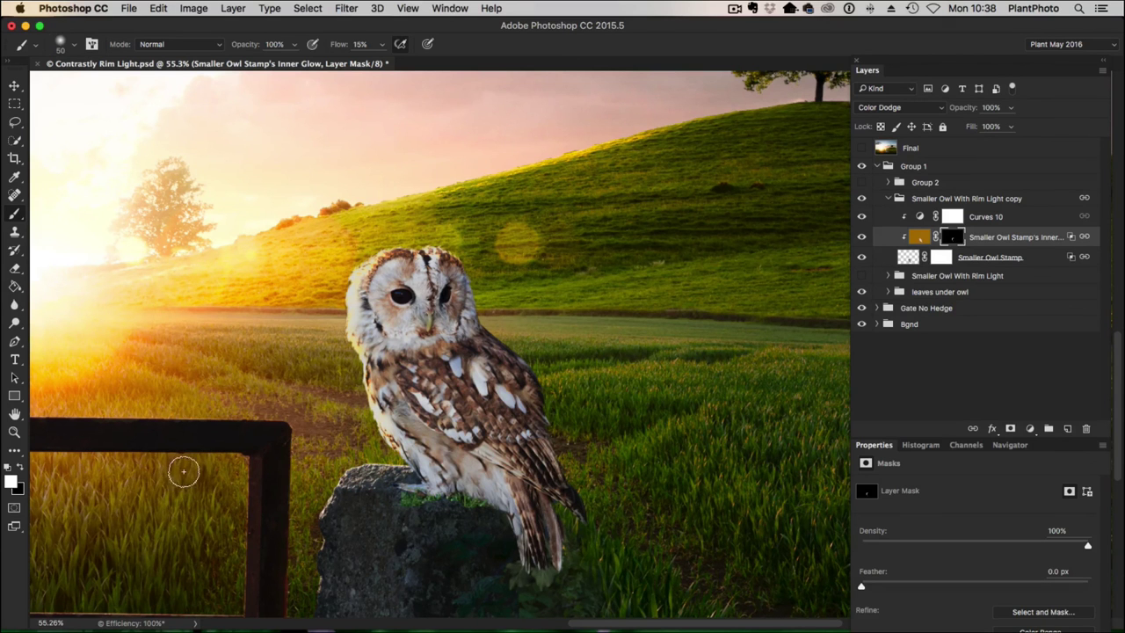
- With a 35 px brush, mask out glow on the head's top in black, then repaint it in white
key("x")
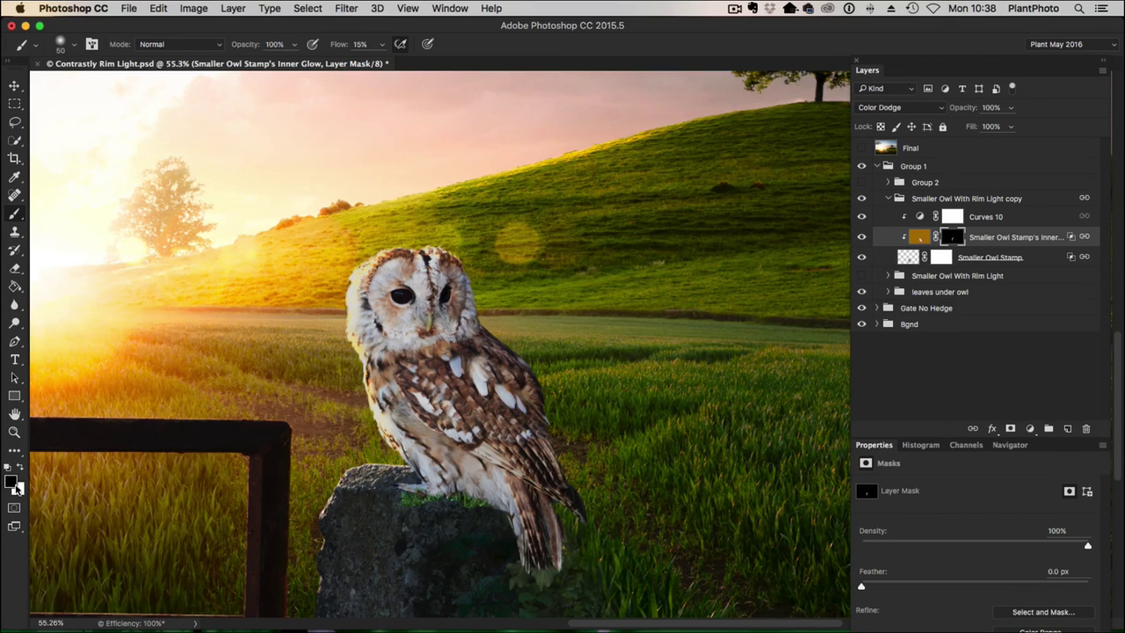
key("super+space")
left_click(404, 446, "super")
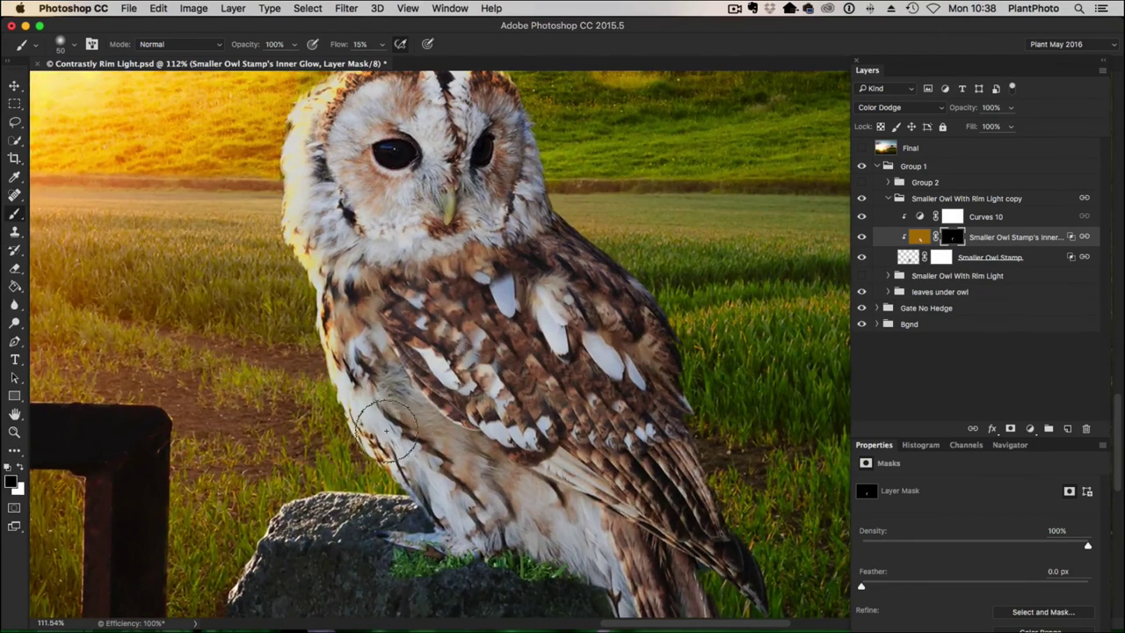
left_click_drag(388, 405, 394, 439)
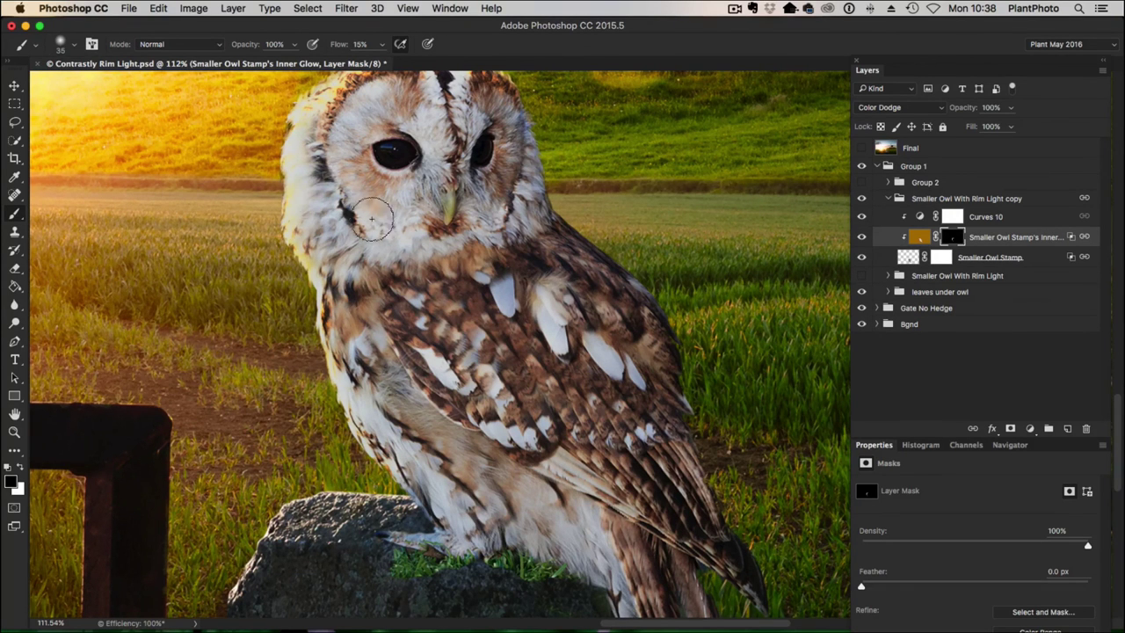
scroll(372, 220, "up", 5)
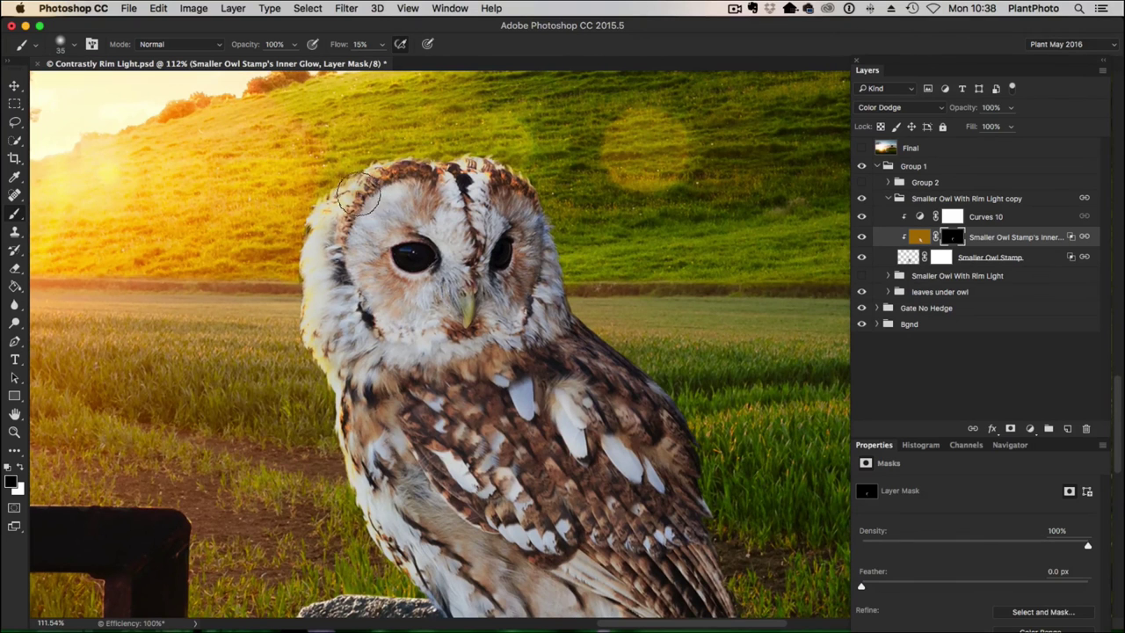
mouse_move(359, 198)
left_mouse_down()
mouse_move(399, 170)
mouse_move(395, 181)
mouse_move(504, 205)
mouse_move(479, 172)
left_mouse_up()
key("x")
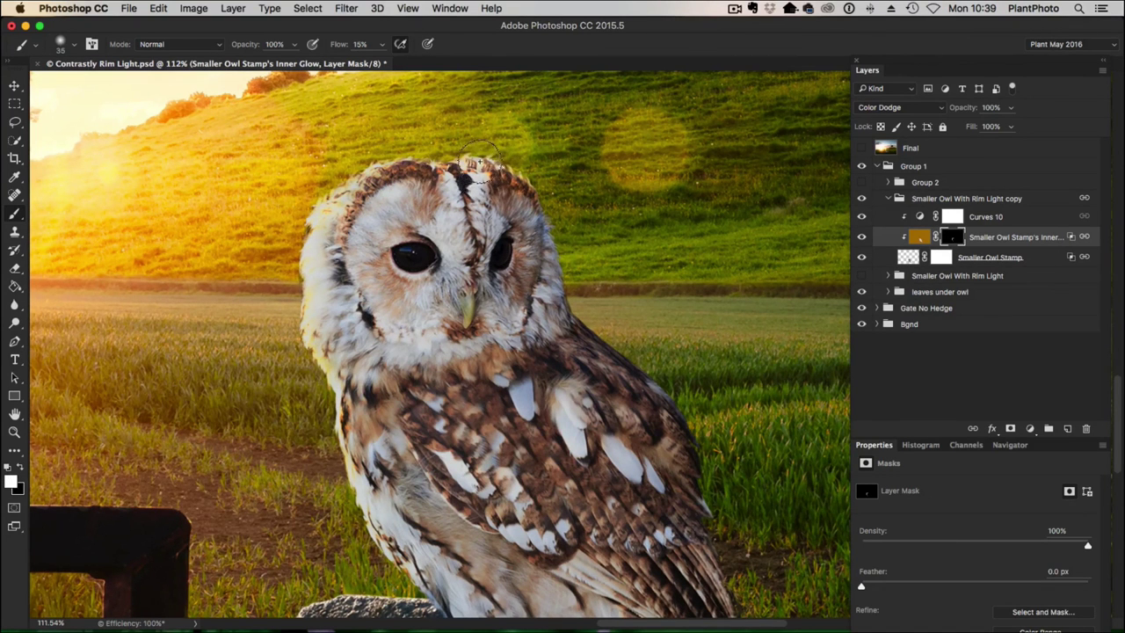
mouse_move(519, 175)
left_mouse_down()
mouse_move(466, 148)
mouse_move(387, 163)
left_mouse_up()
- Toggle the Inner Glow layer on and off at several zoom levels to judge the rim glow
left_click(15, 432)
left_click(634, 494, "alt")
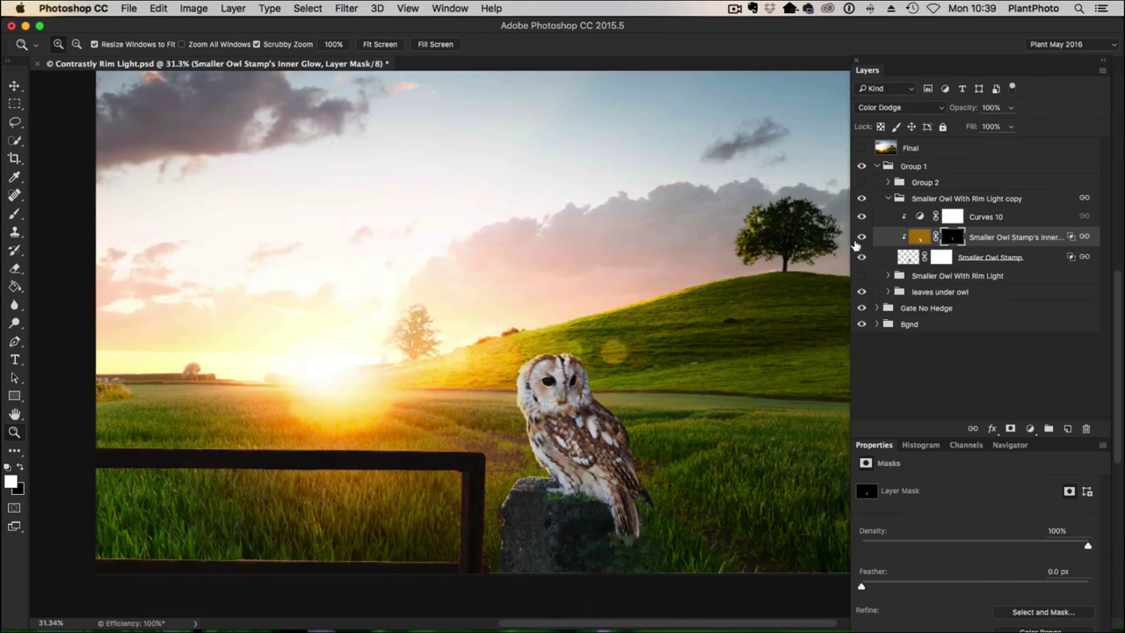
left_click(861, 237)
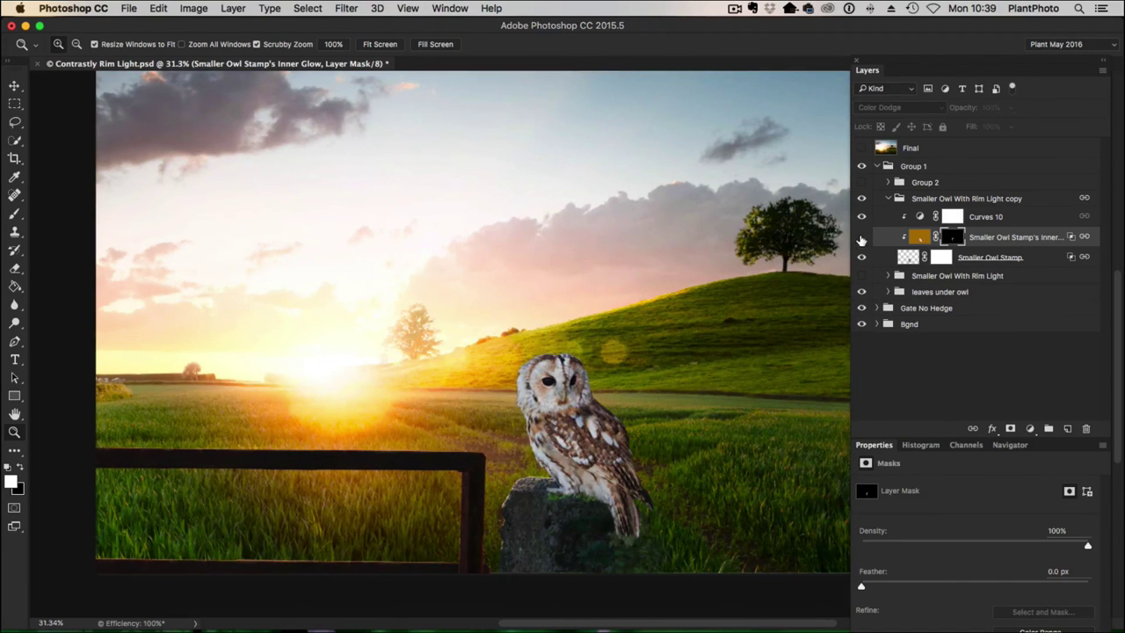
left_click(861, 237)
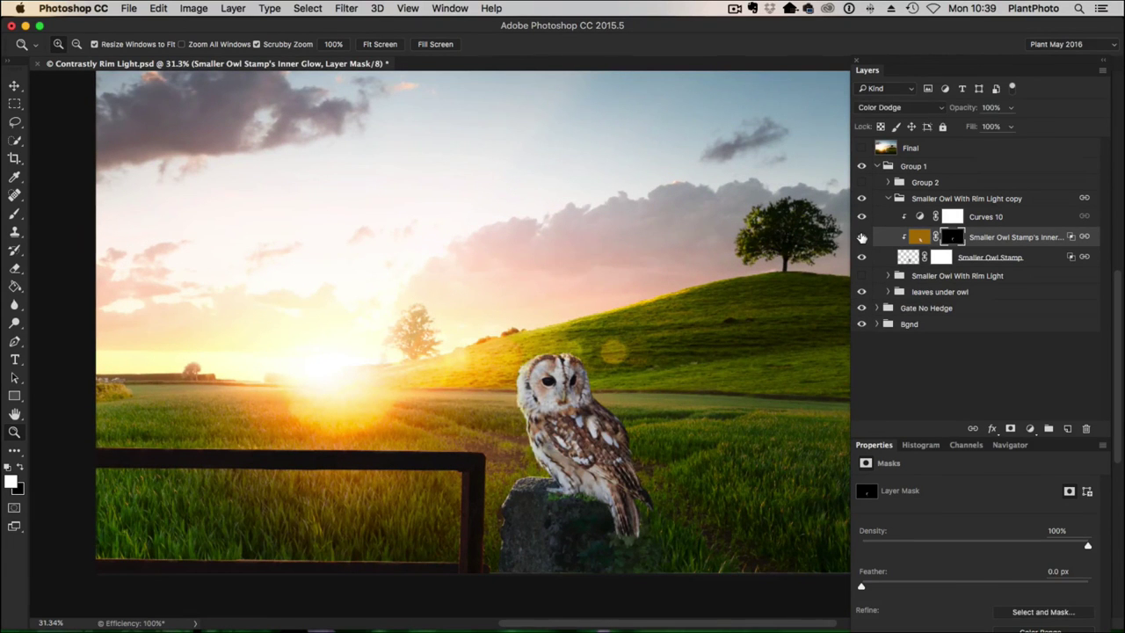
left_click(861, 237)
left_click(861, 237)
left_click(552, 398)
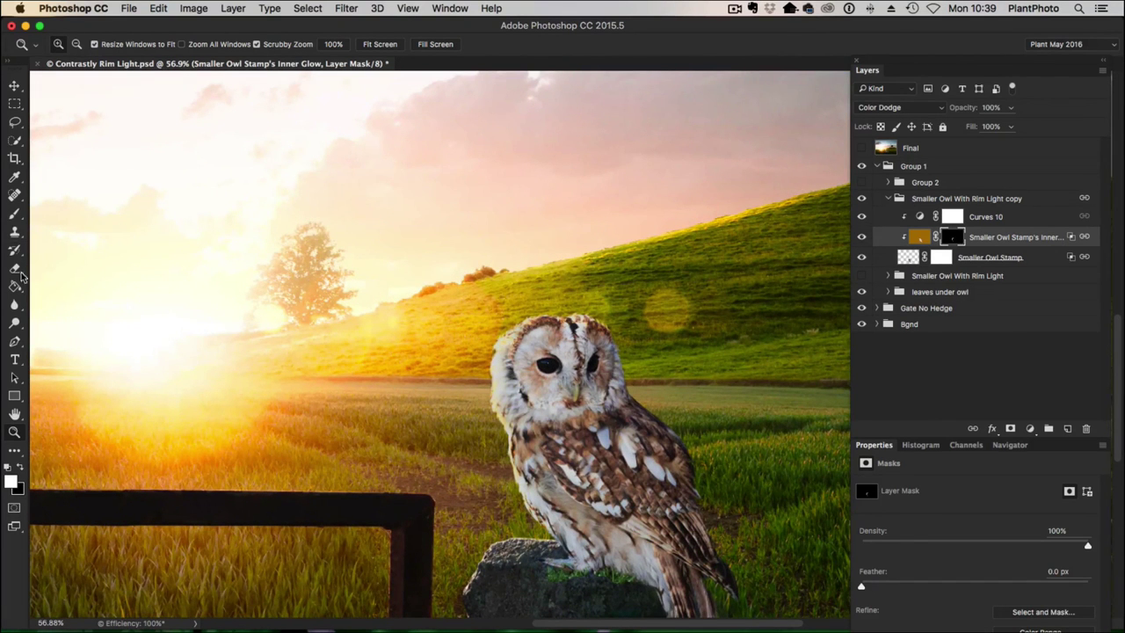
left_click(15, 213)
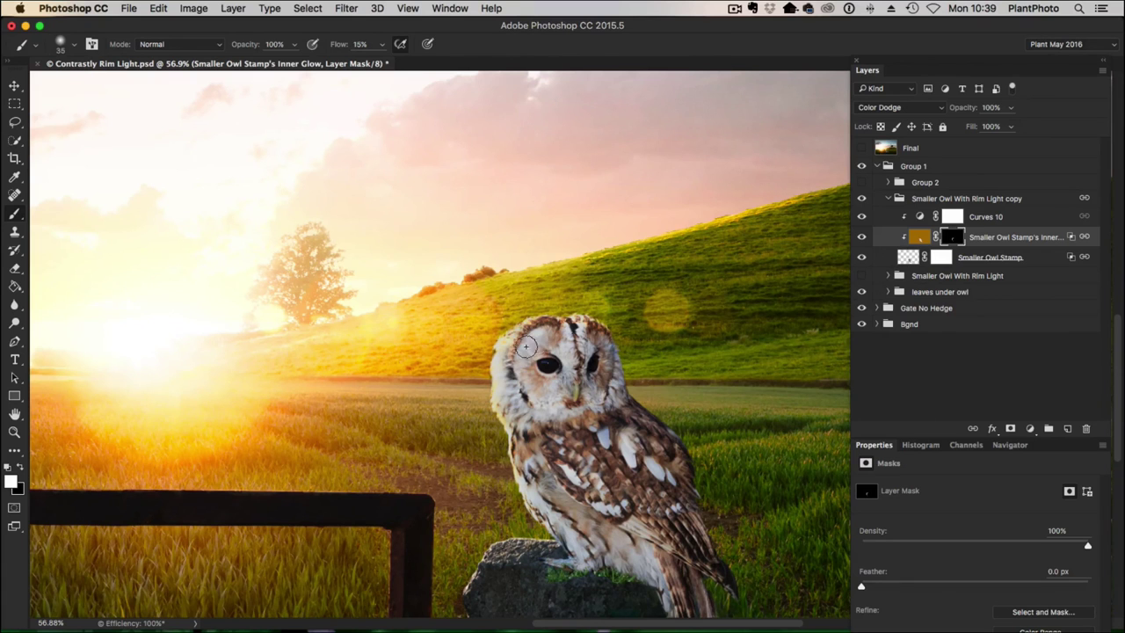
key("x")
left_click(861, 236)
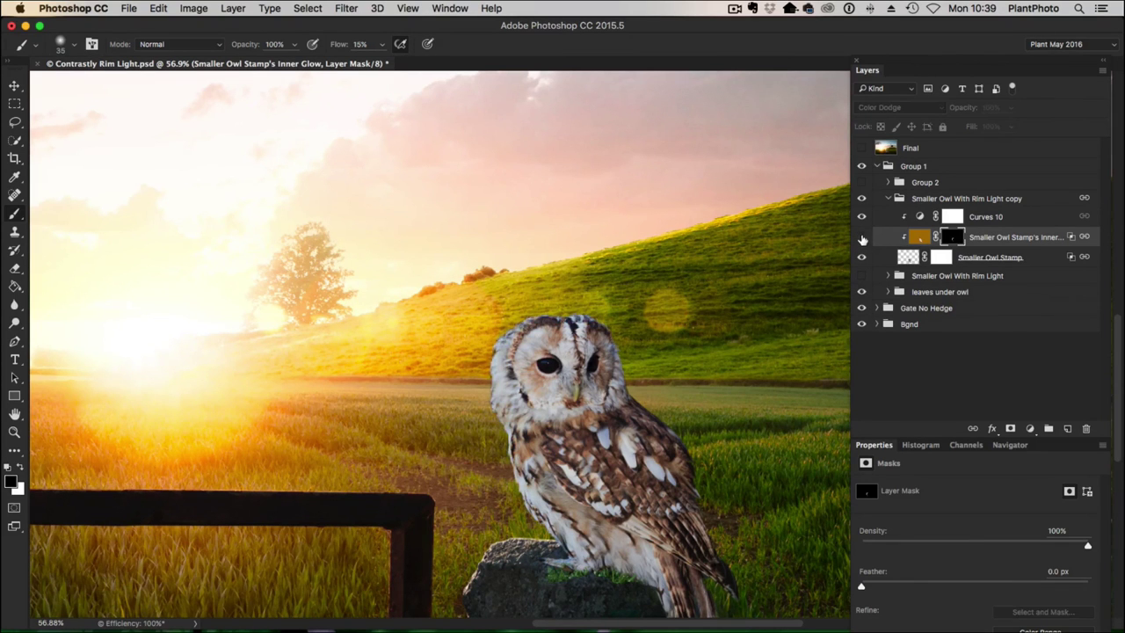
left_click(861, 237)
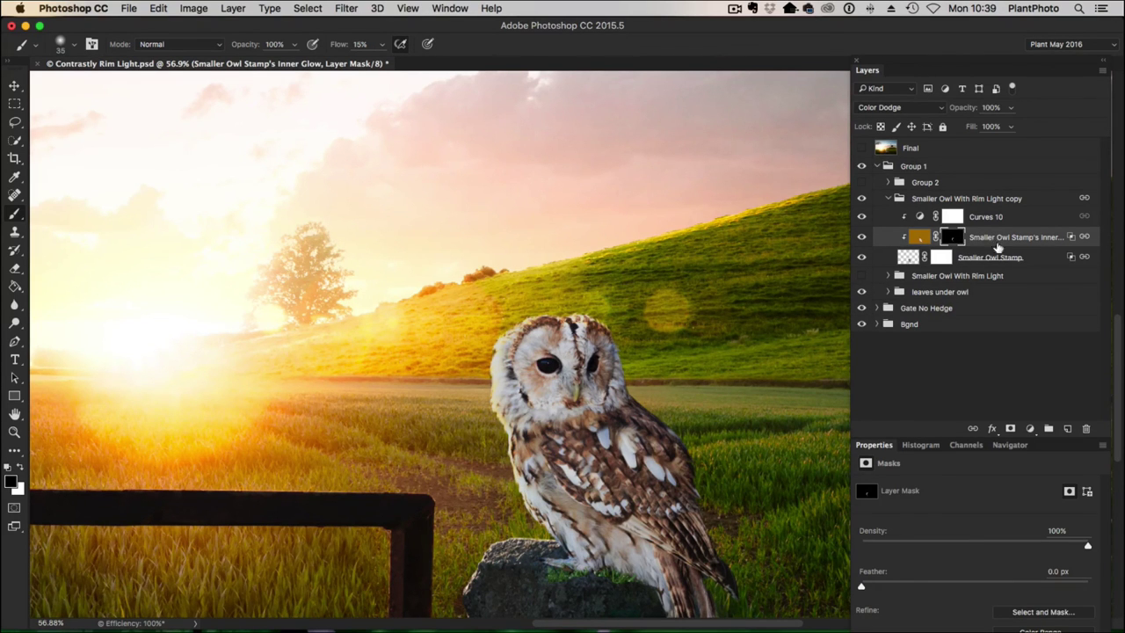
- Set the Inner Glow layer's opacity to 91%
left_click(1010, 108)
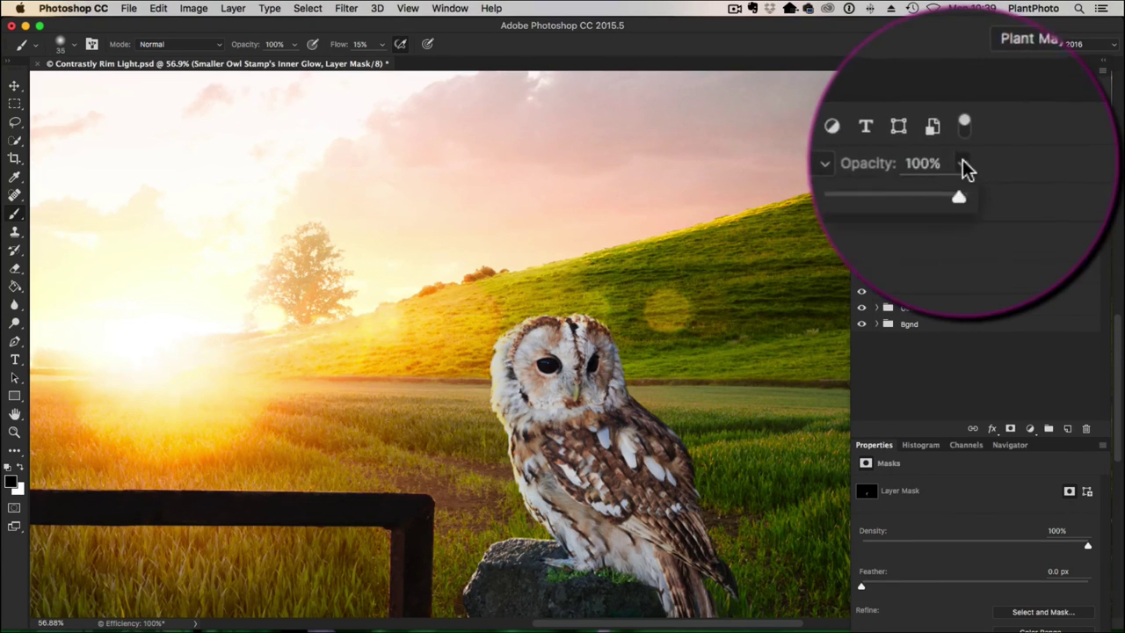
left_click(1010, 107)
left_click_drag(1009, 124, 996, 125)
left_click_drag(962, 163, 963, 164)
left_click_drag(992, 125, 1003, 128)
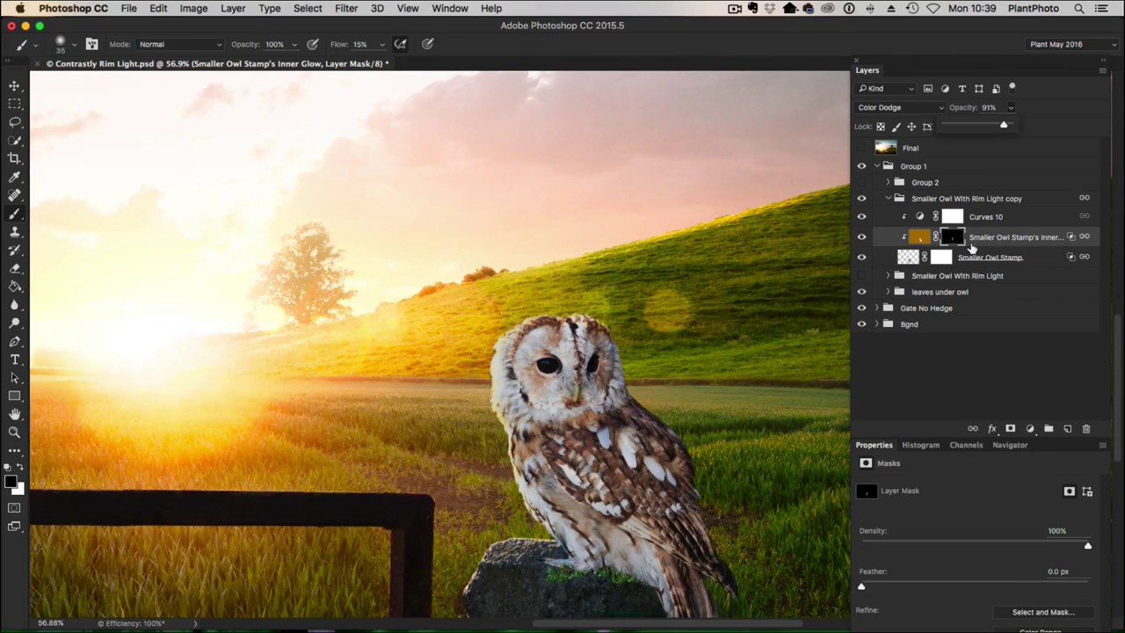
- Collapse the Smaller Owl With Rim Light copy group and Group 1 in the Layers panel
left_click(887, 198)
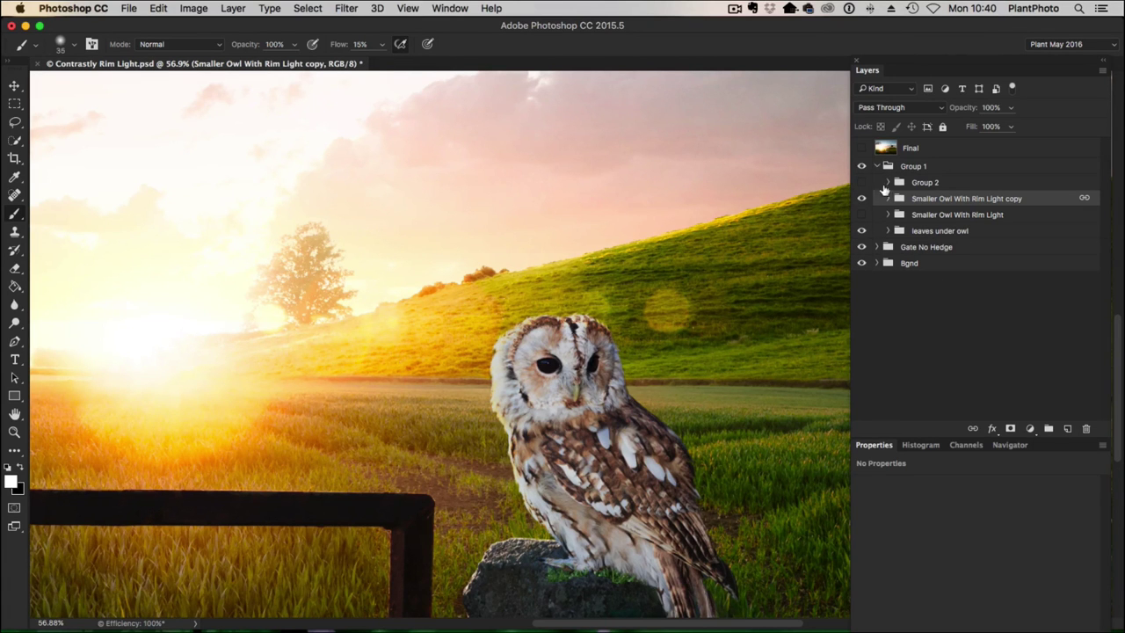
left_click(875, 167)
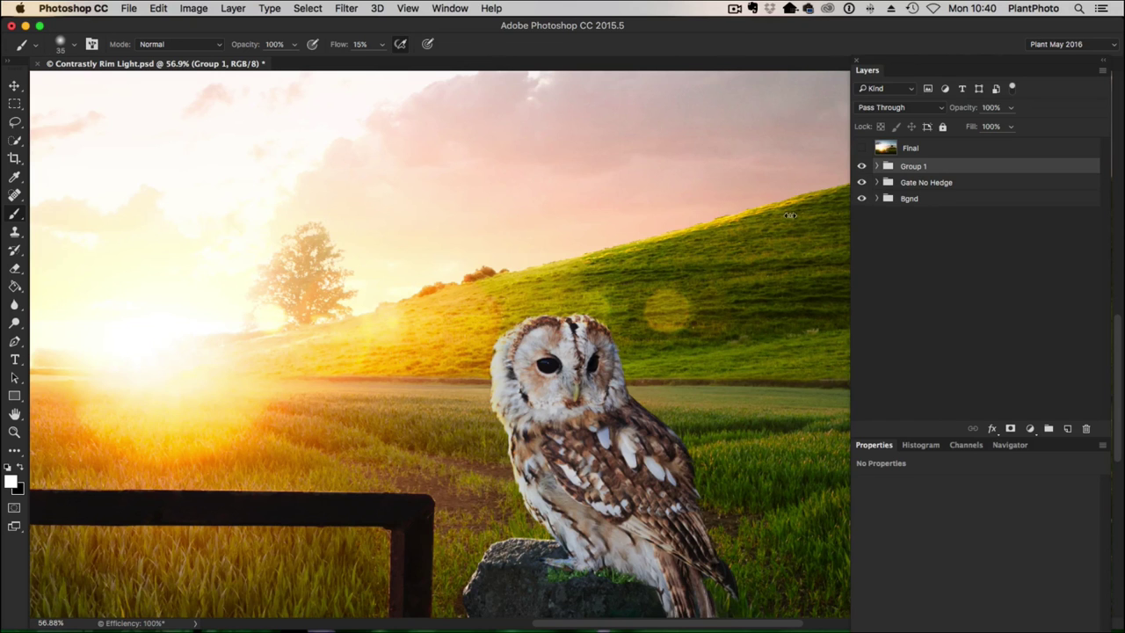
- Show the Final layer, toggle it to compare, and zoom out to the whole sunset field
left_click(861, 148)
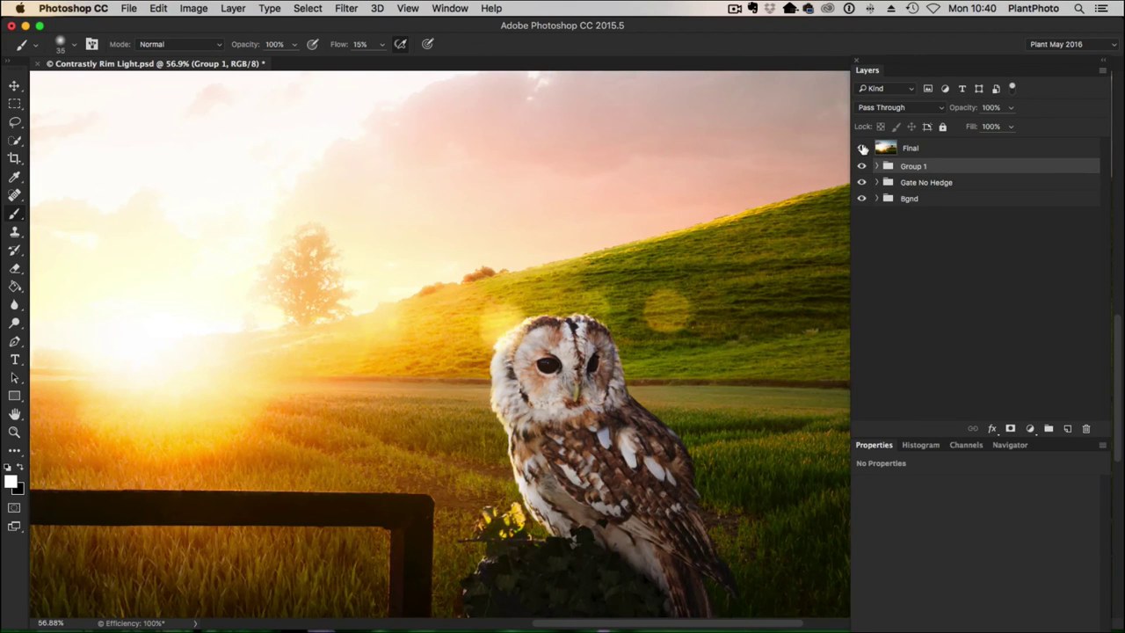
left_click(15, 432)
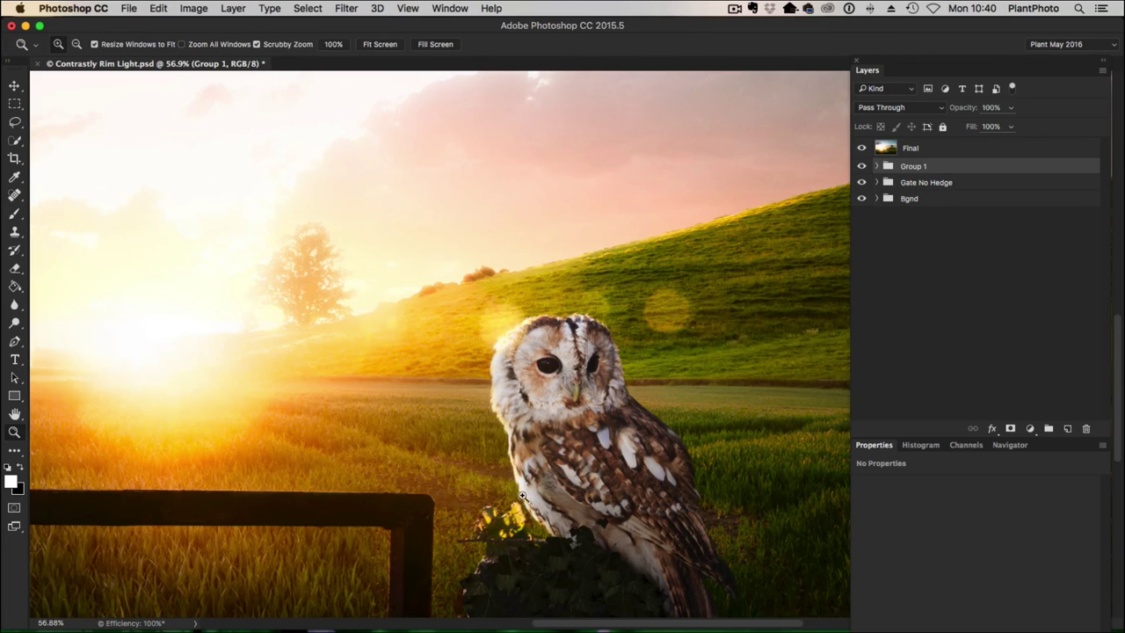
left_click_drag(648, 428, 531, 346)
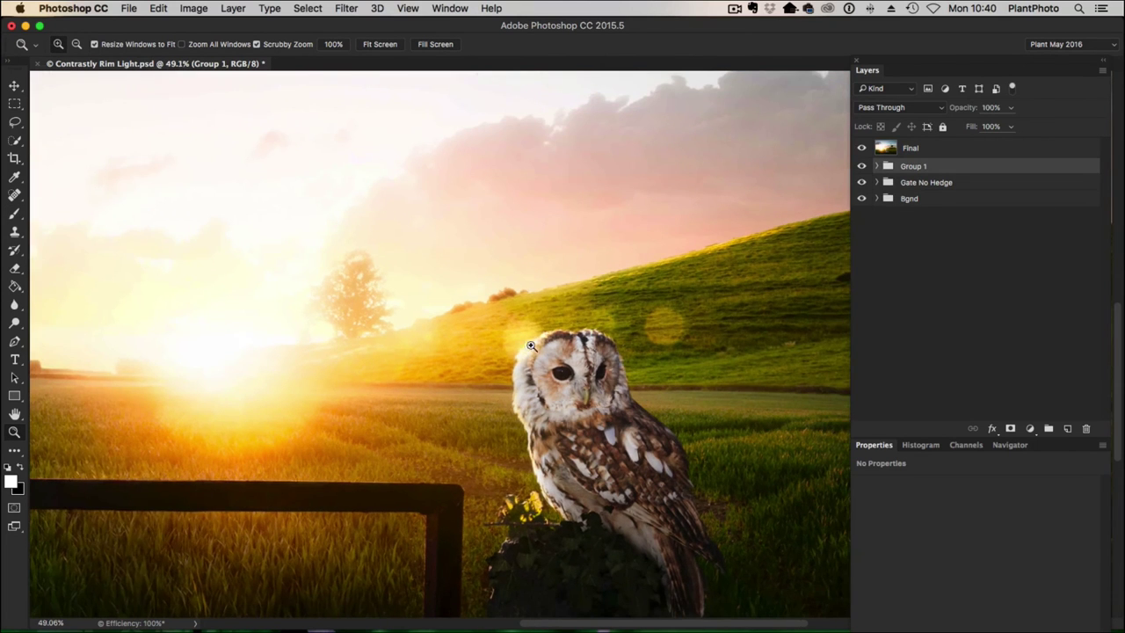
mouse_move(680, 459)
left_mouse_down()
mouse_move(654, 443)
mouse_move(679, 437)
mouse_move(664, 448)
left_mouse_up()
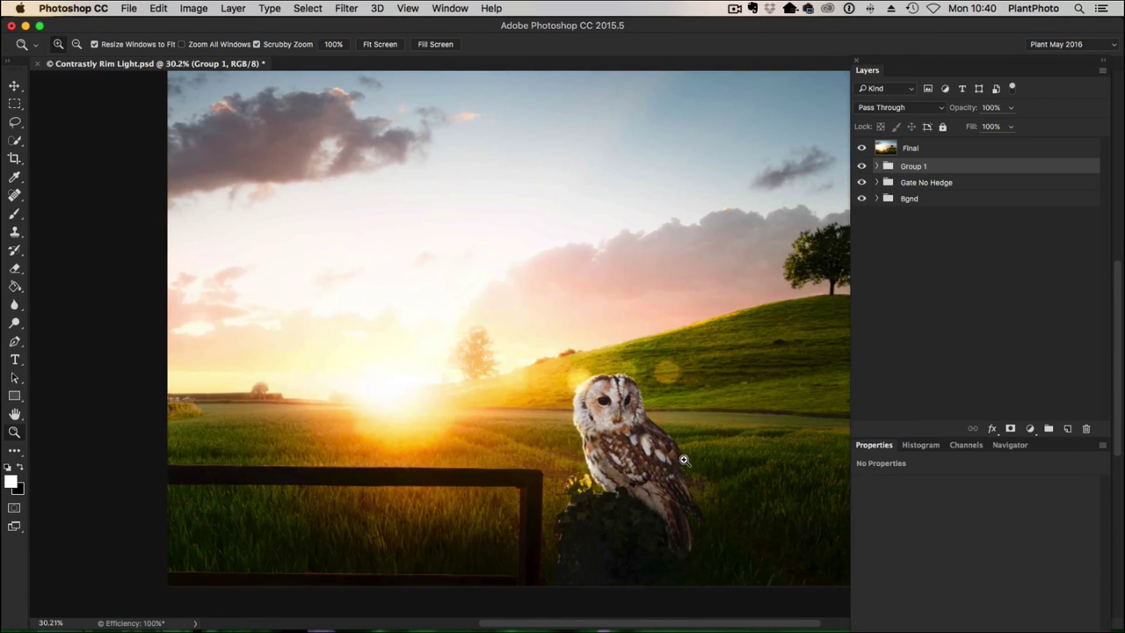
left_click(862, 149)
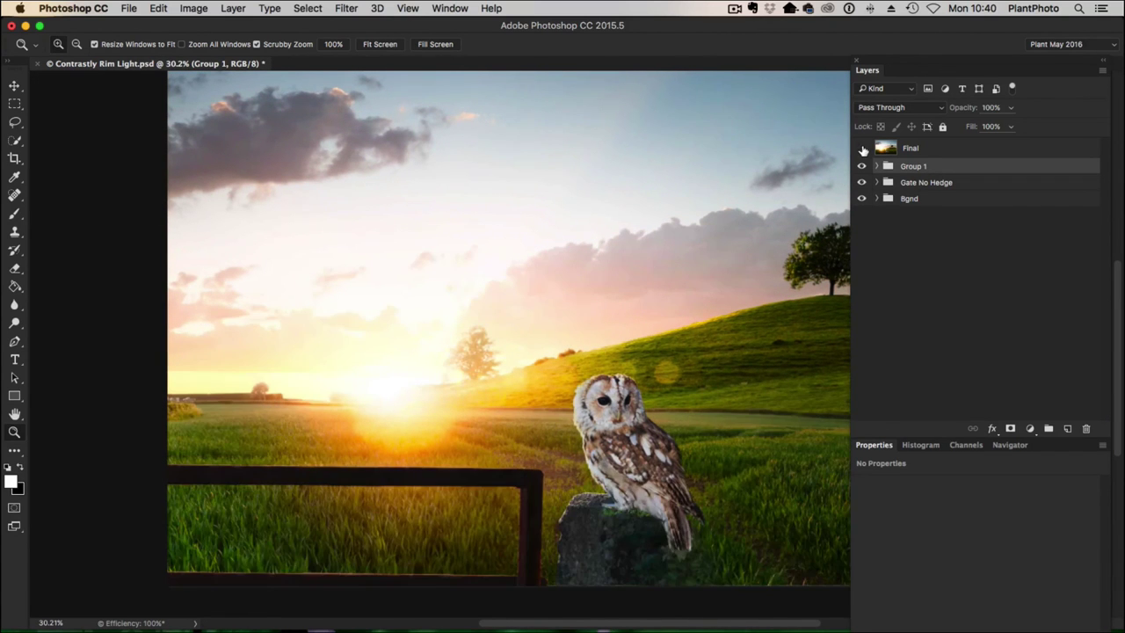
left_click(862, 148)
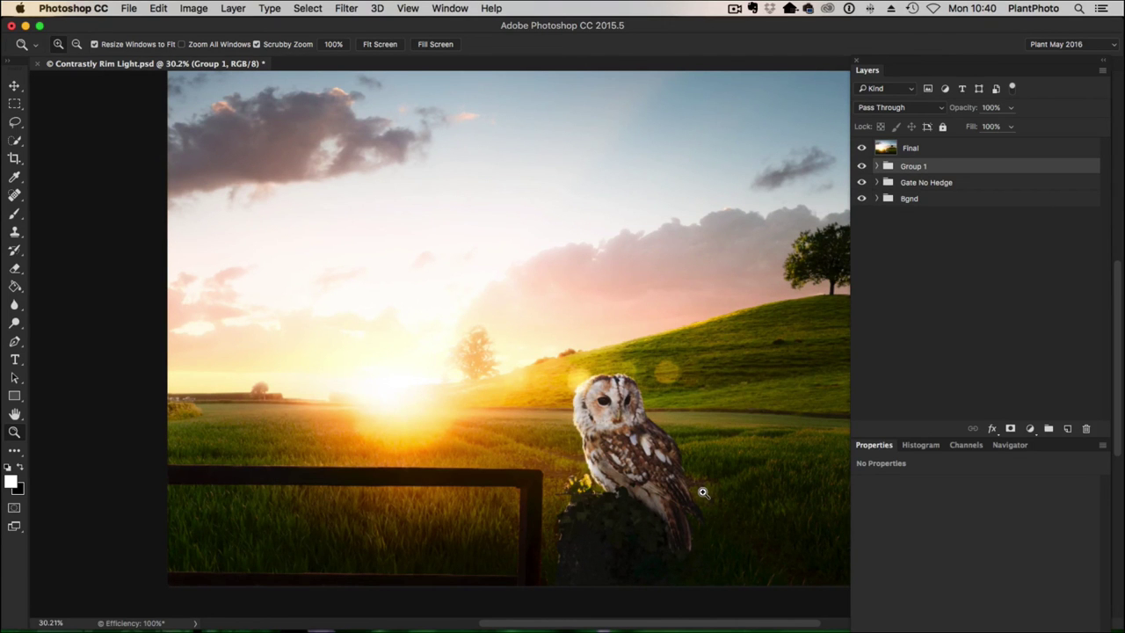
left_click(698, 396, "alt")
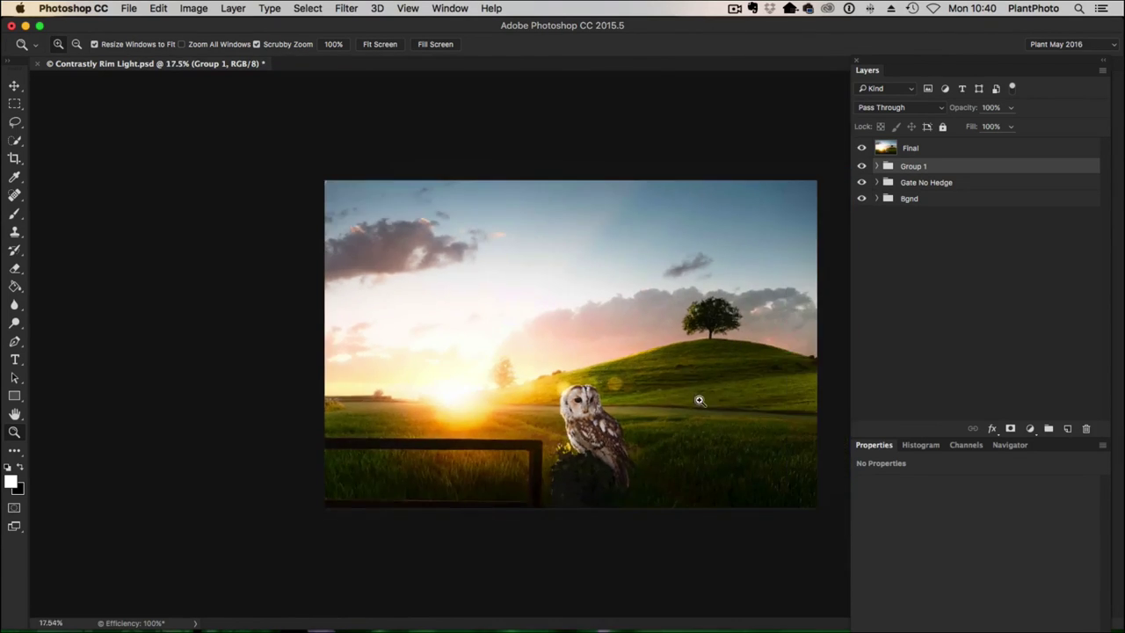
left_click_drag(702, 395, 730, 480)
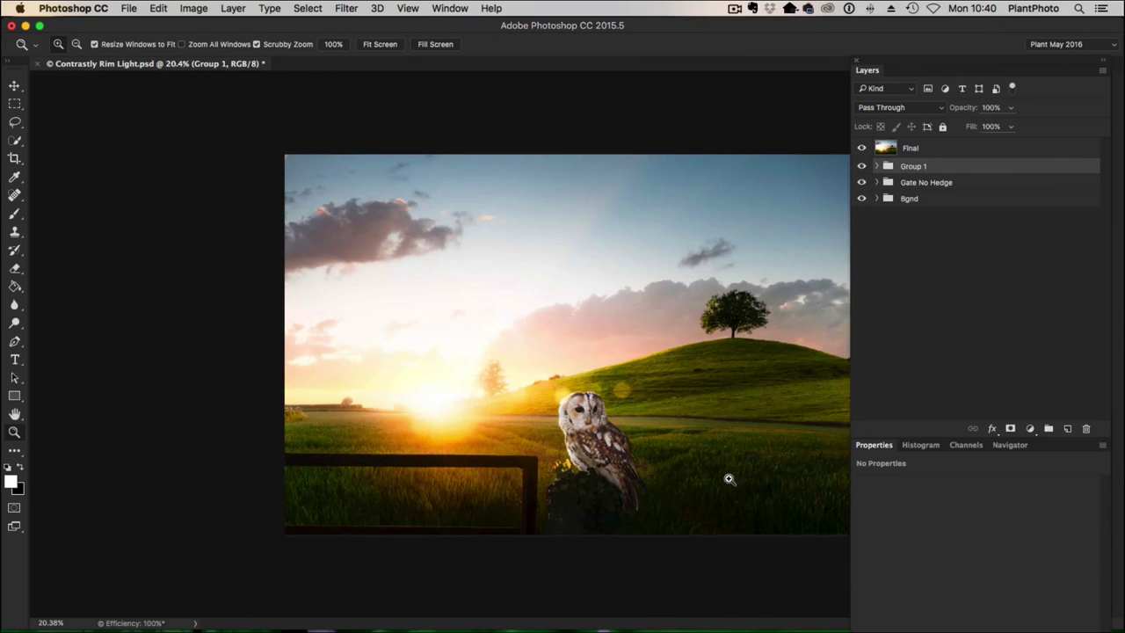